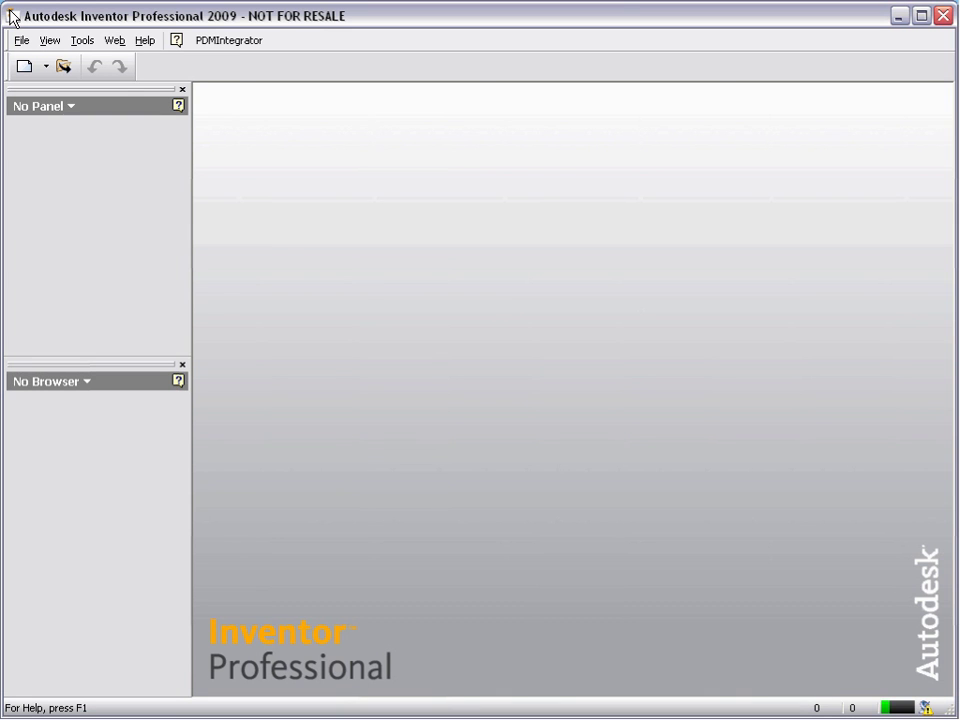
Load part PDMI-4001.IPT into Inventor through PDMIntegrator Search and Open.
left_click(225, 42)
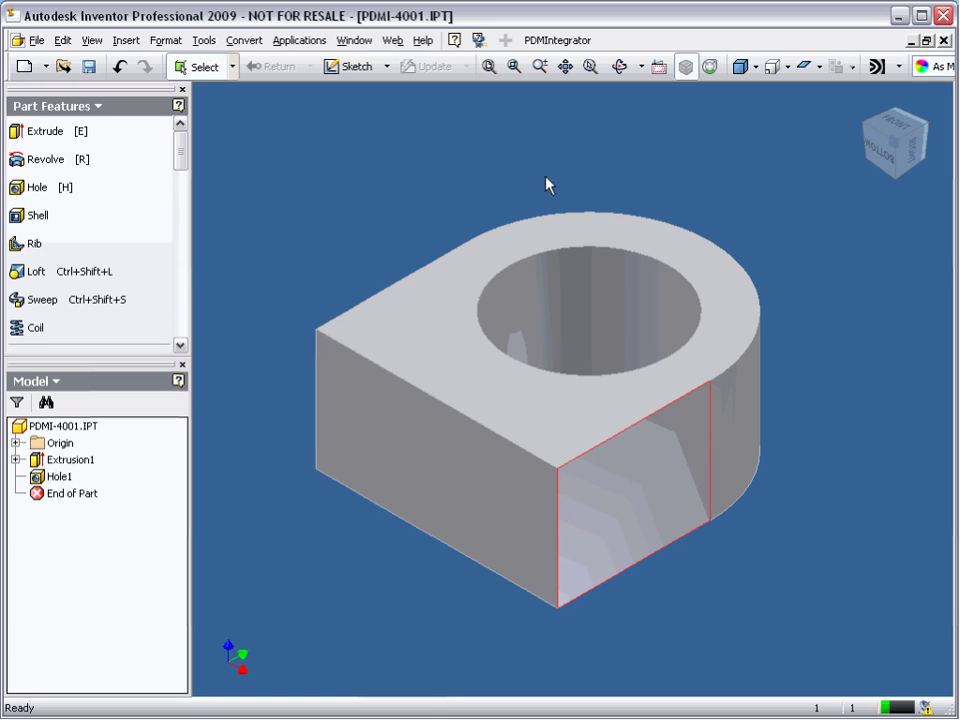
Save PDMI-4001 to the database with description 'bearing bracket', material alu, type Manuf. Part.
left_click(555, 41)
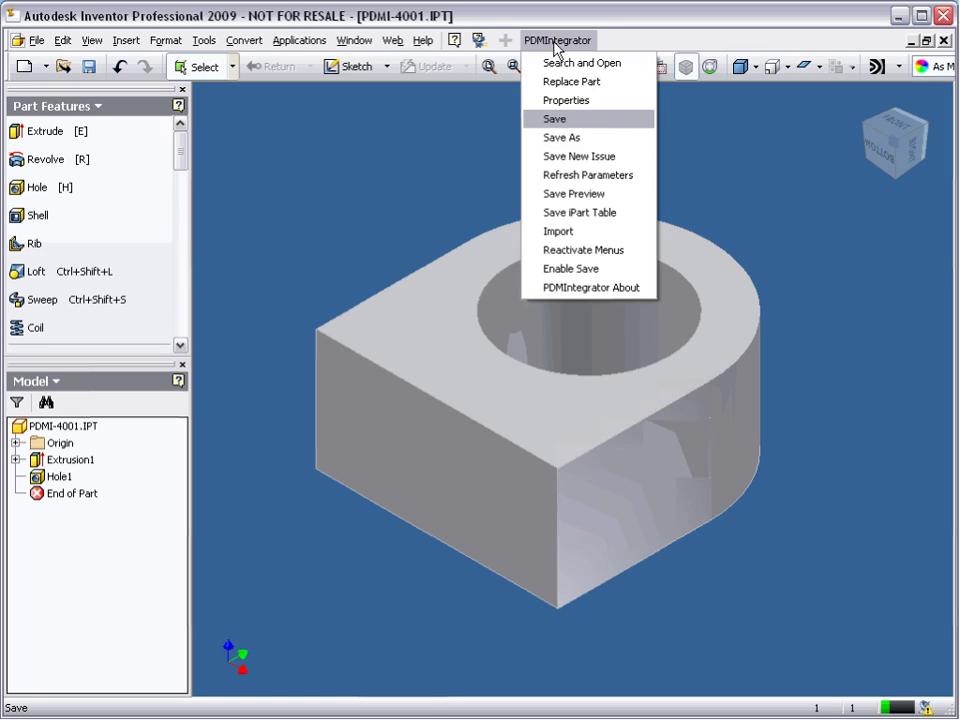
left_click(566, 121)
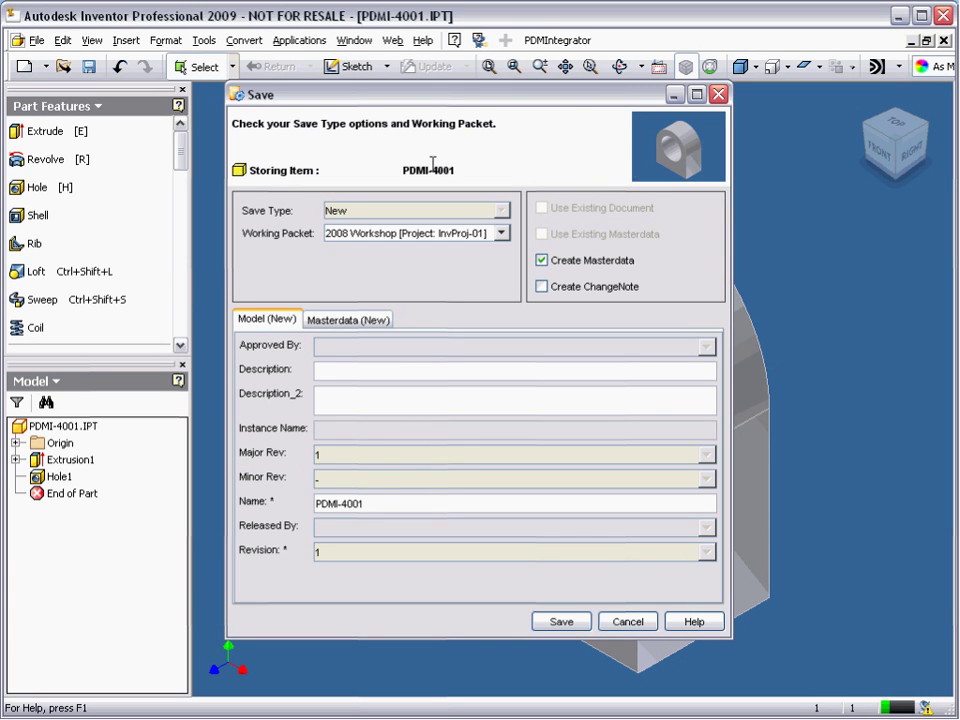
left_click(360, 371)
type("bearing bracket")
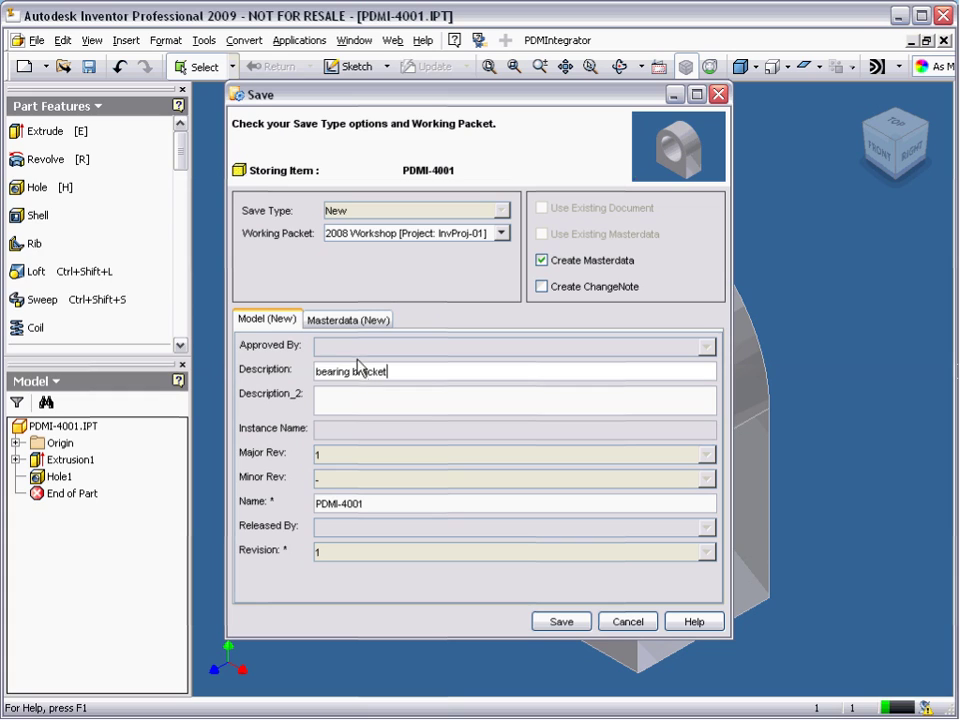
left_click(356, 320)
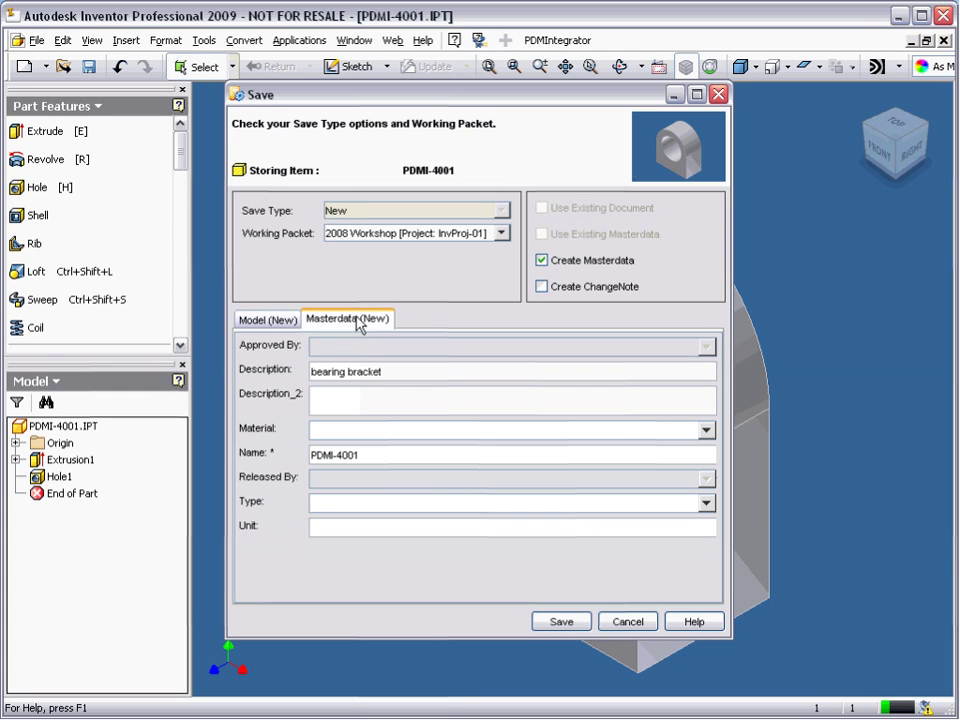
left_click(705, 430)
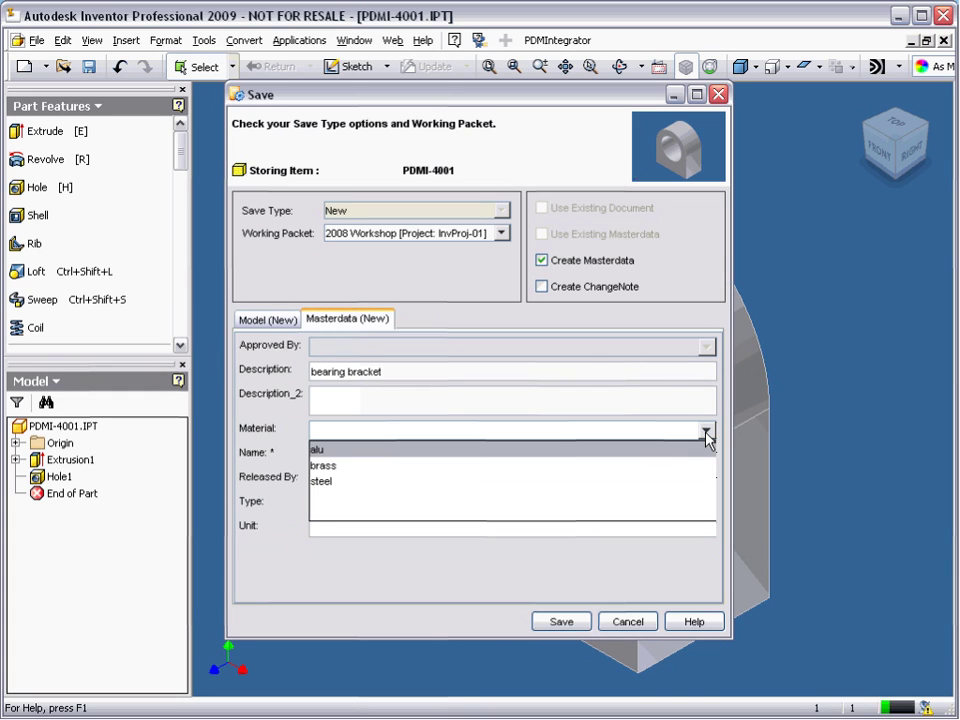
left_click(677, 452)
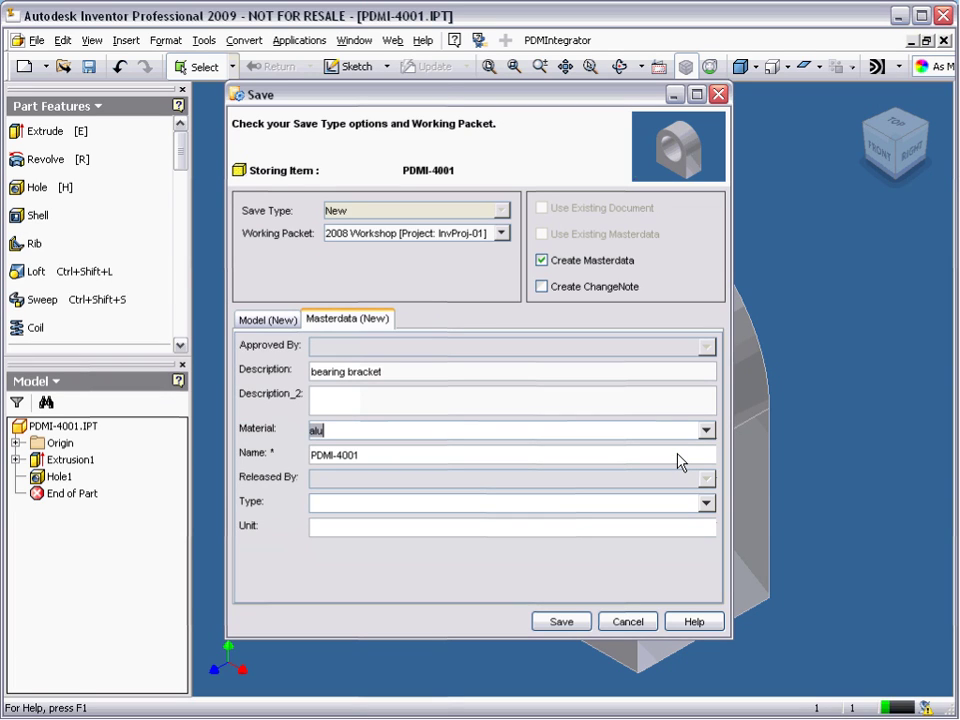
left_click(706, 503)
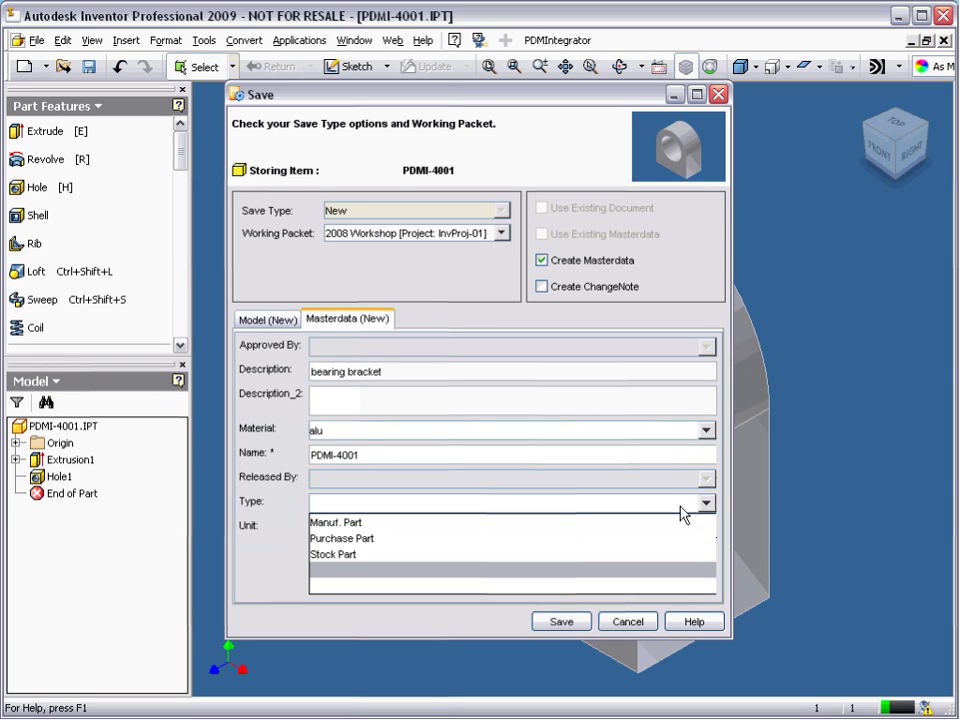
left_click(676, 522)
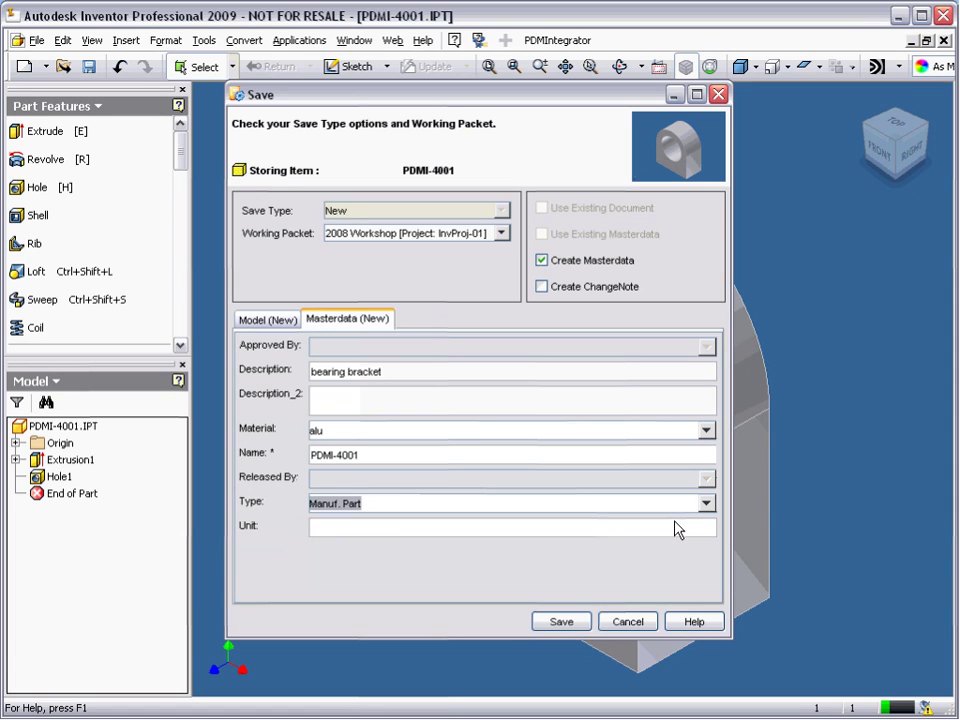
left_click(562, 624)
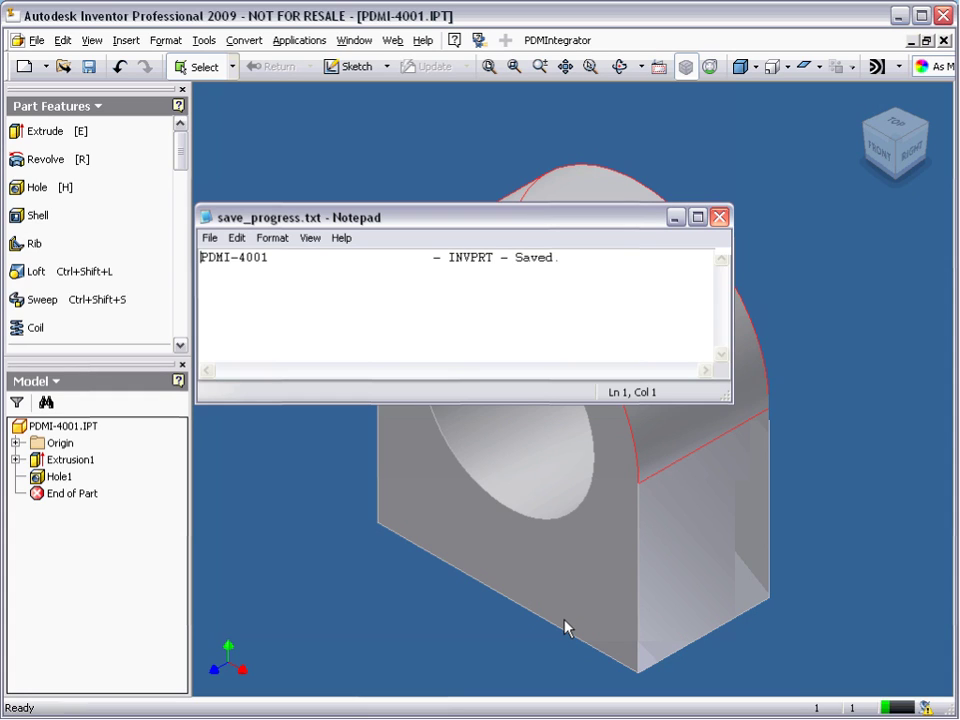
Close the save log and show PDMI-4001's masterdata record in the part properties.
left_click(719, 217)
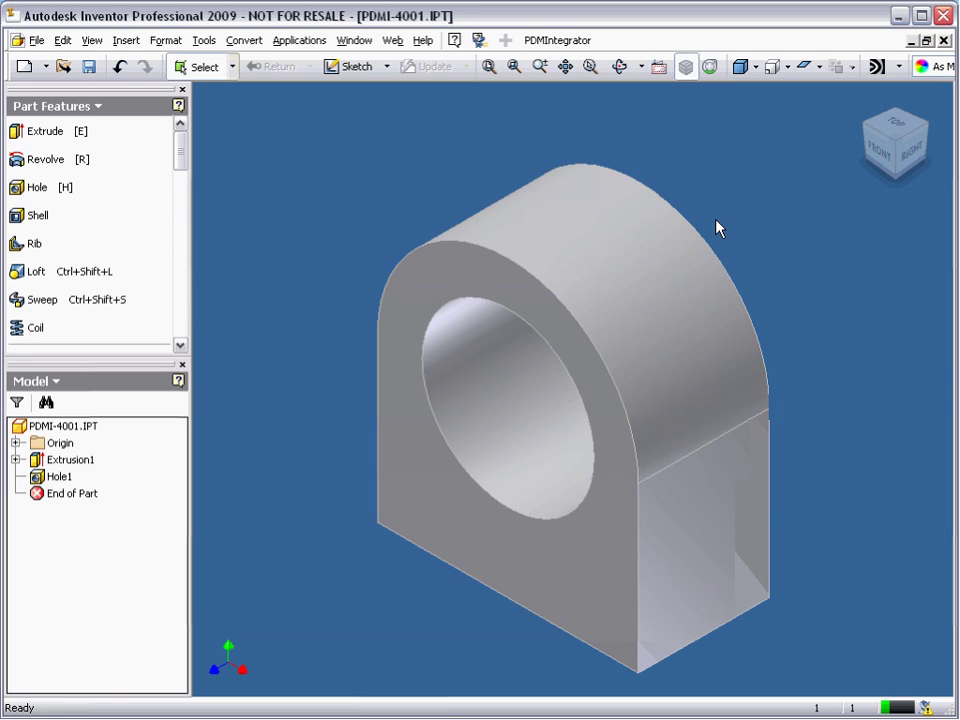
left_click(550, 41)
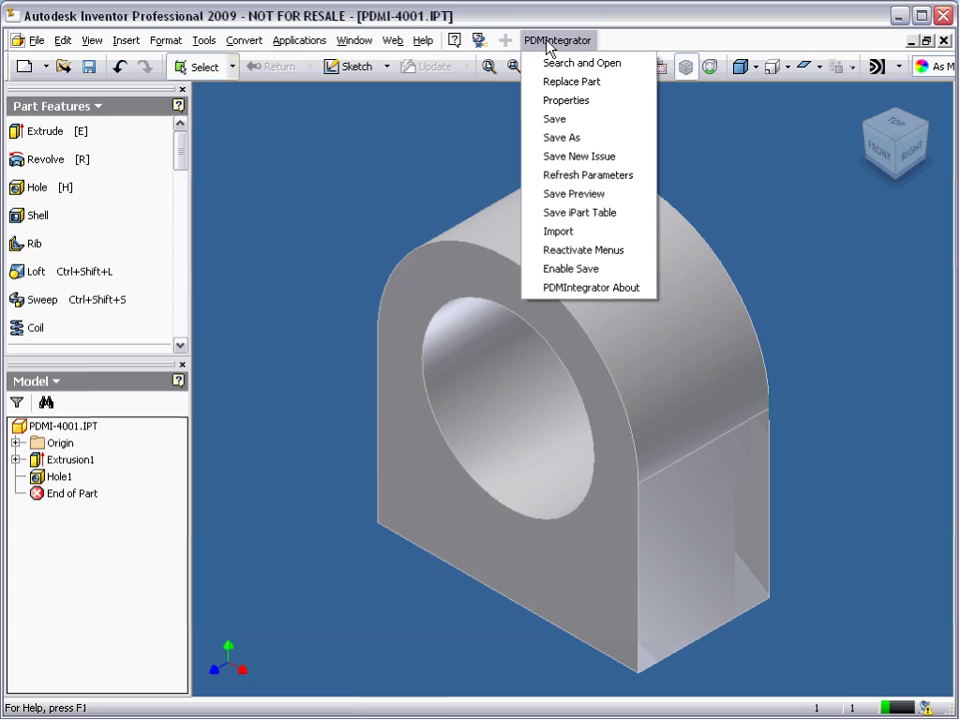
left_click(597, 101)
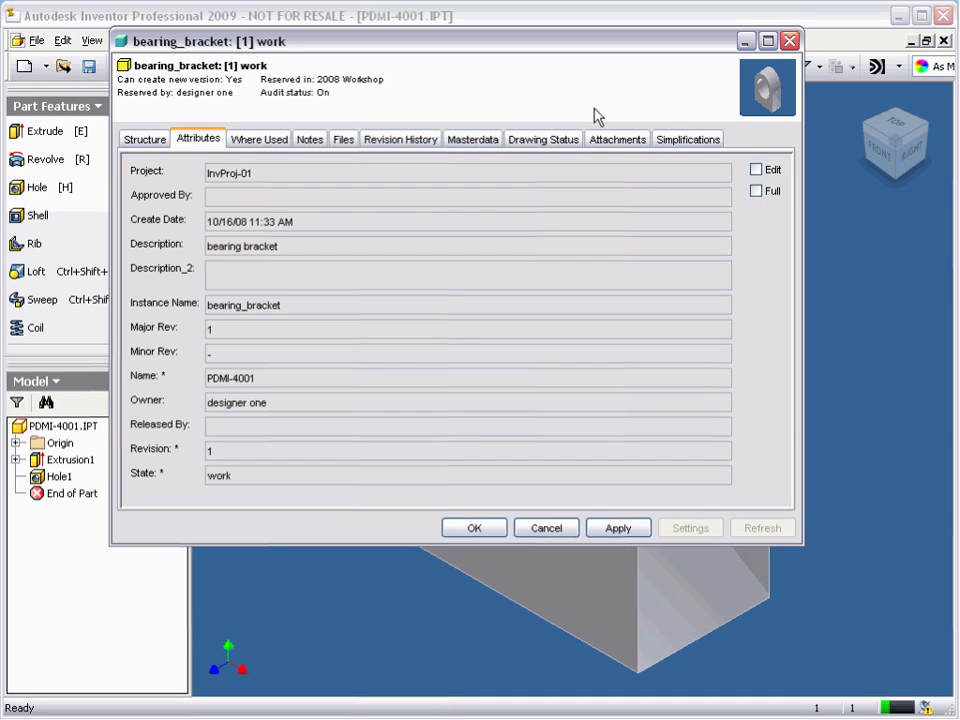
left_click(475, 140)
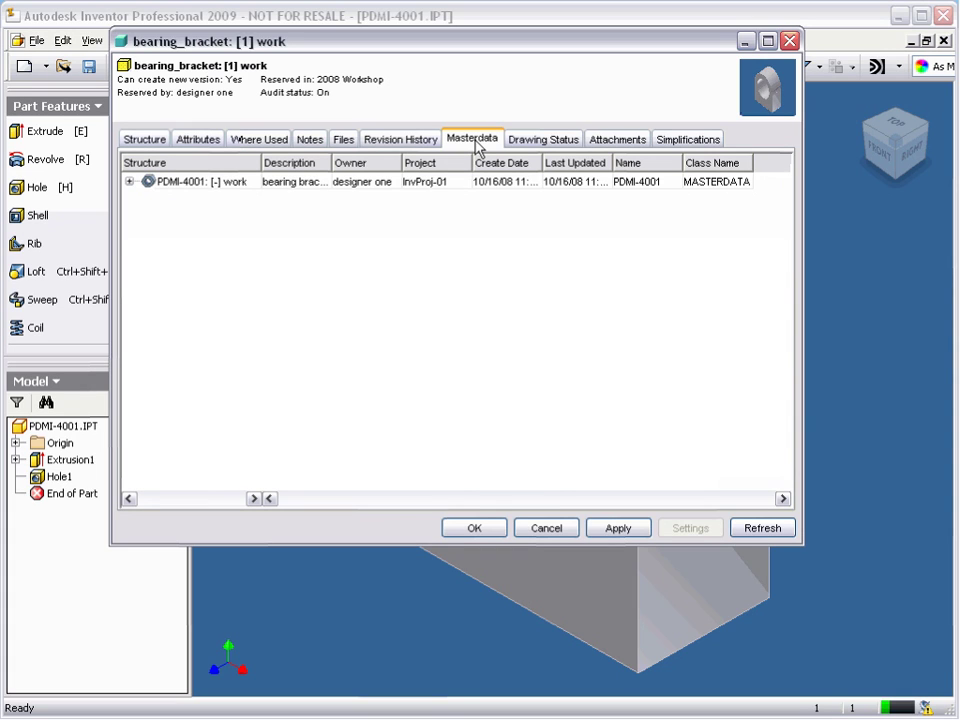
Edit the PDMI-4001 masterdata attributes to set Unit to Ea, then close the dialogs.
right_click(214, 186)
mouse_move(300, 158)
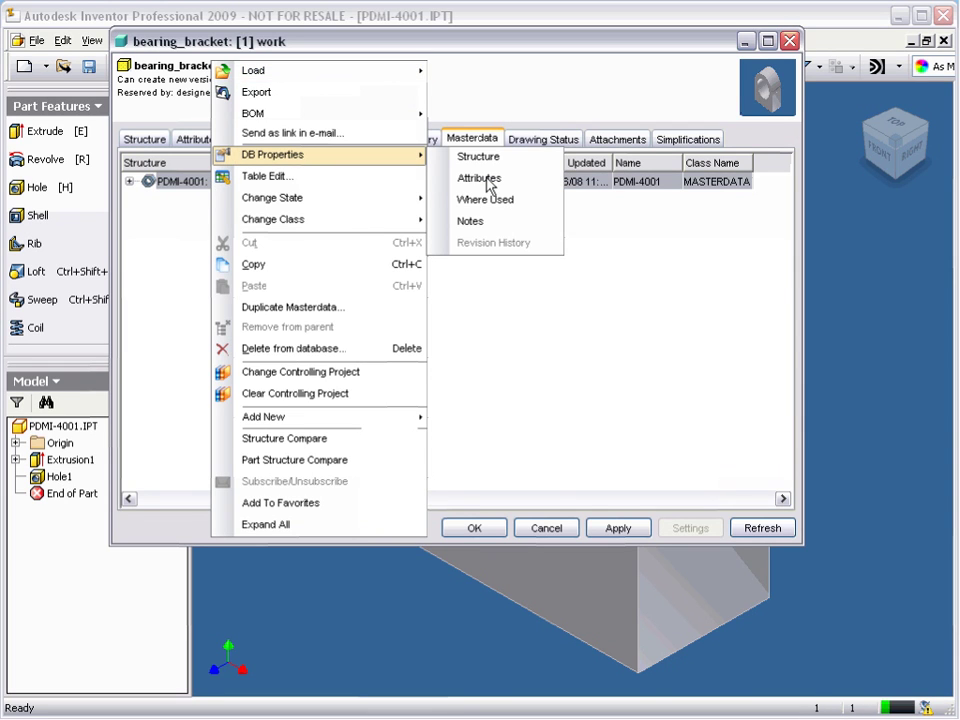
left_click(484, 180)
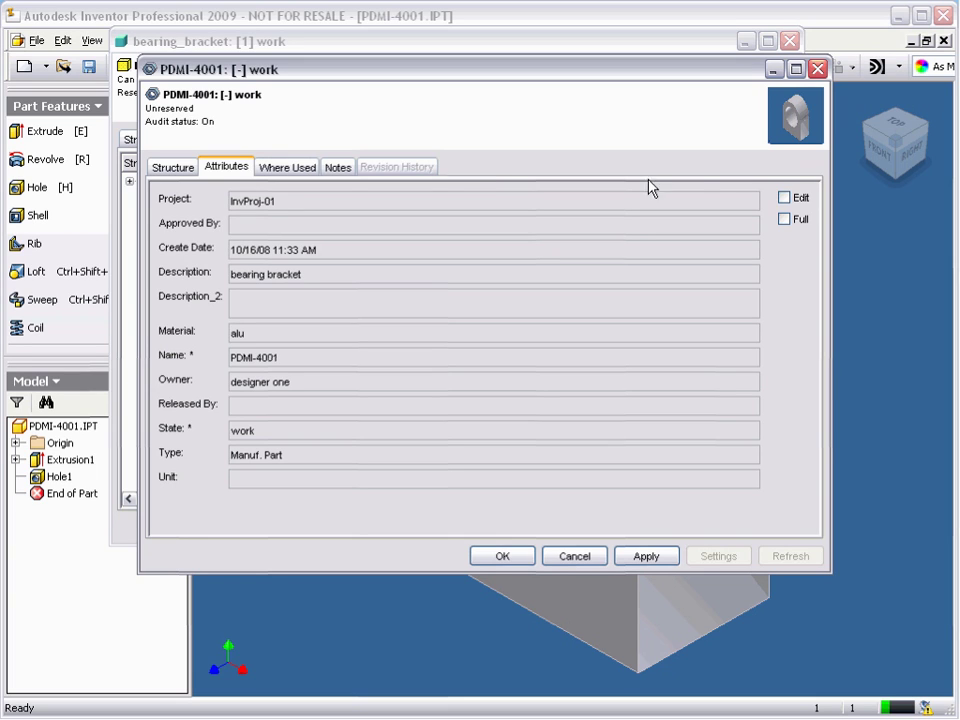
left_click(784, 198)
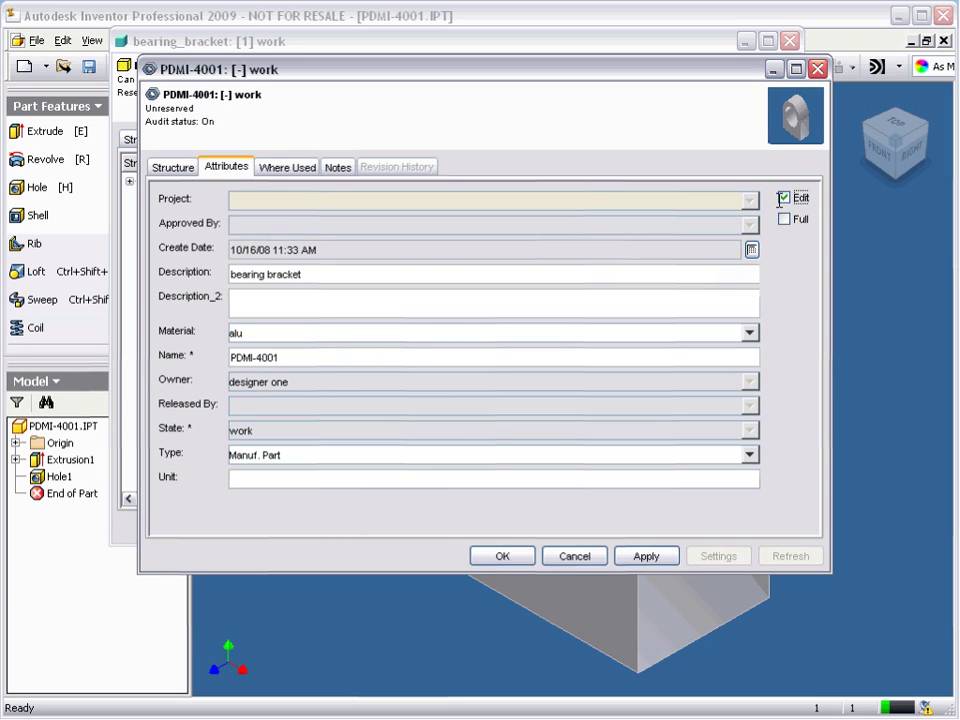
left_click(266, 478)
type("Ea")
left_click(514, 558)
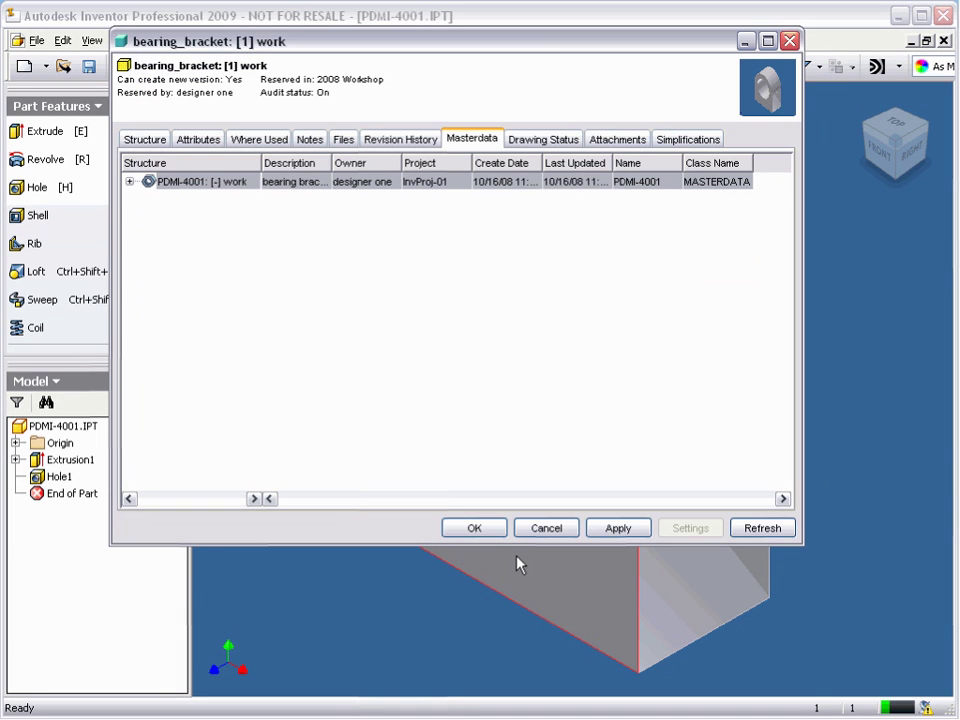
left_click(470, 530)
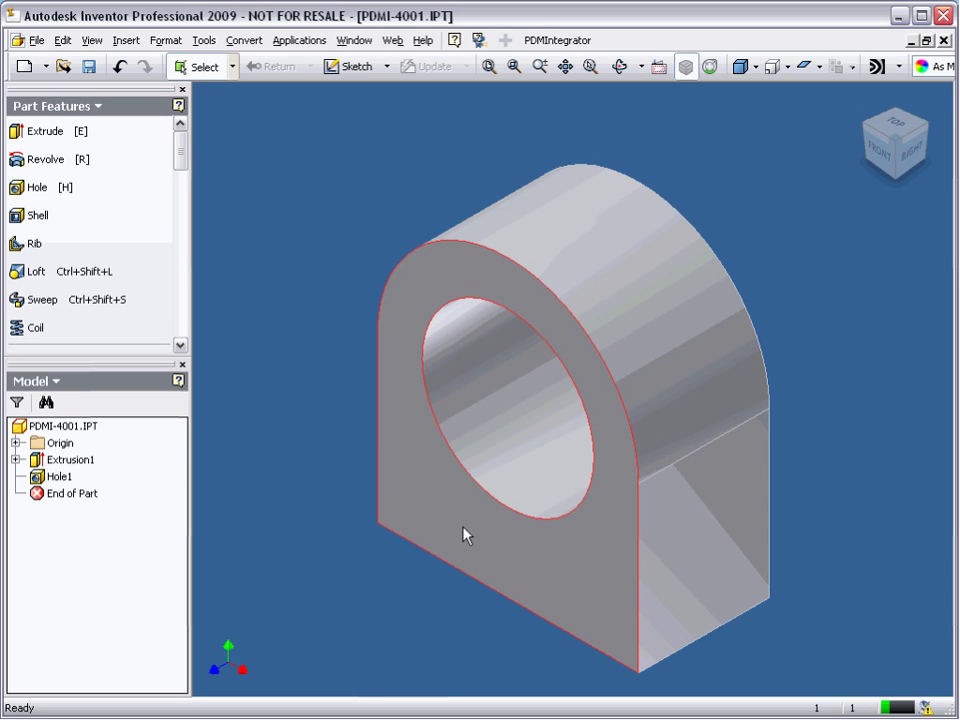
Launch Model Manager from PDMIntegrator Search and Open, showing bearing_bracket on the Recent List.
left_click(540, 40)
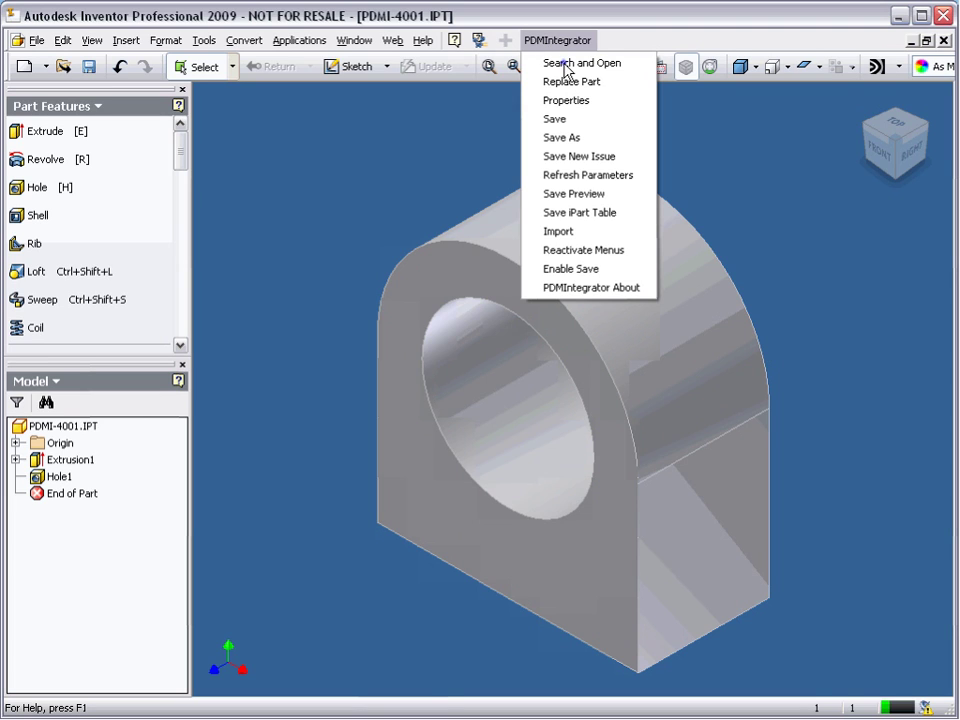
left_click(564, 64)
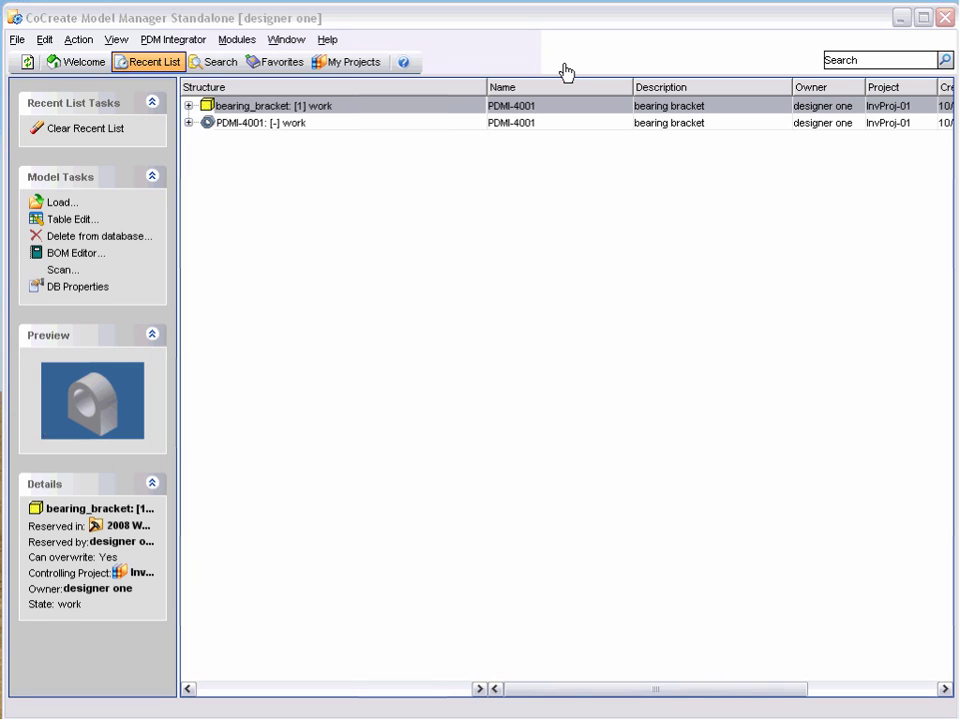
left_click(92, 403)
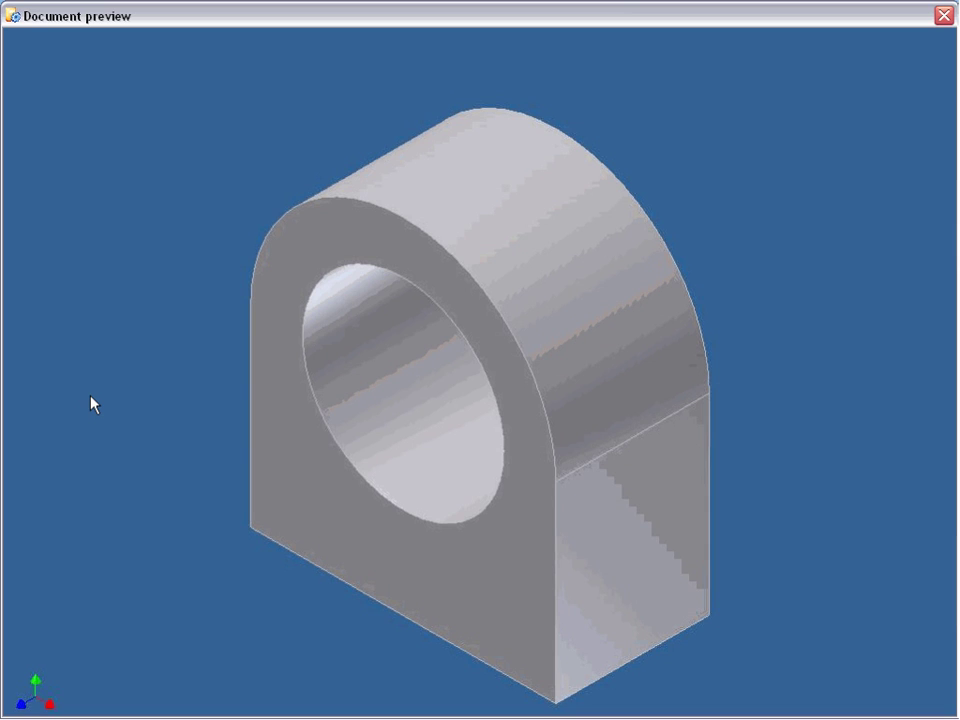
left_click(943, 15)
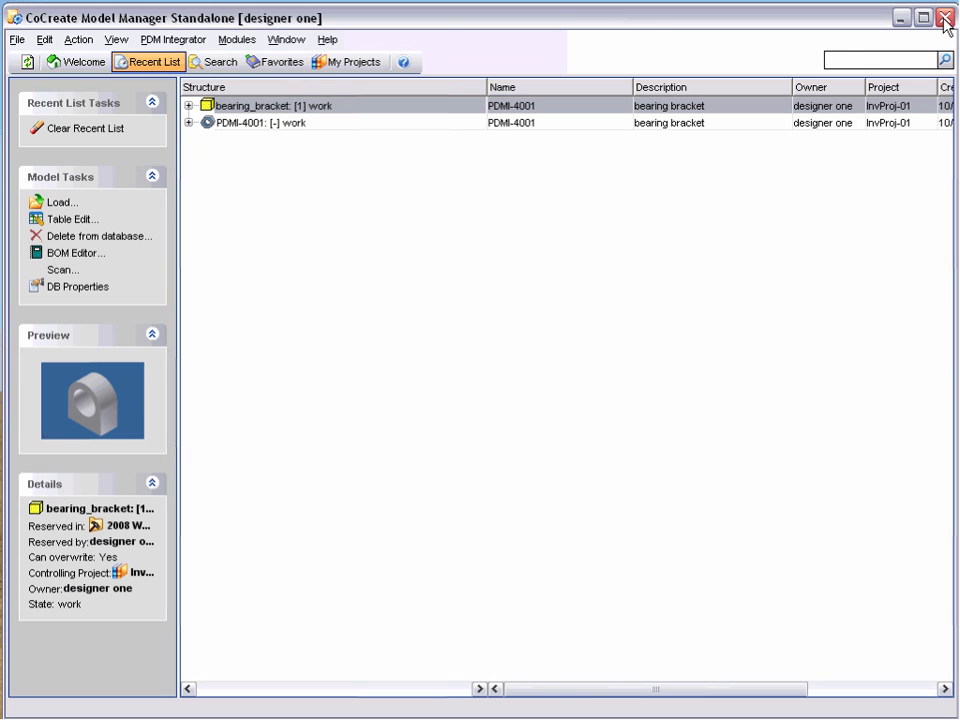
Change bearing_bracket's state to approved, then to released.
left_click(944, 18)
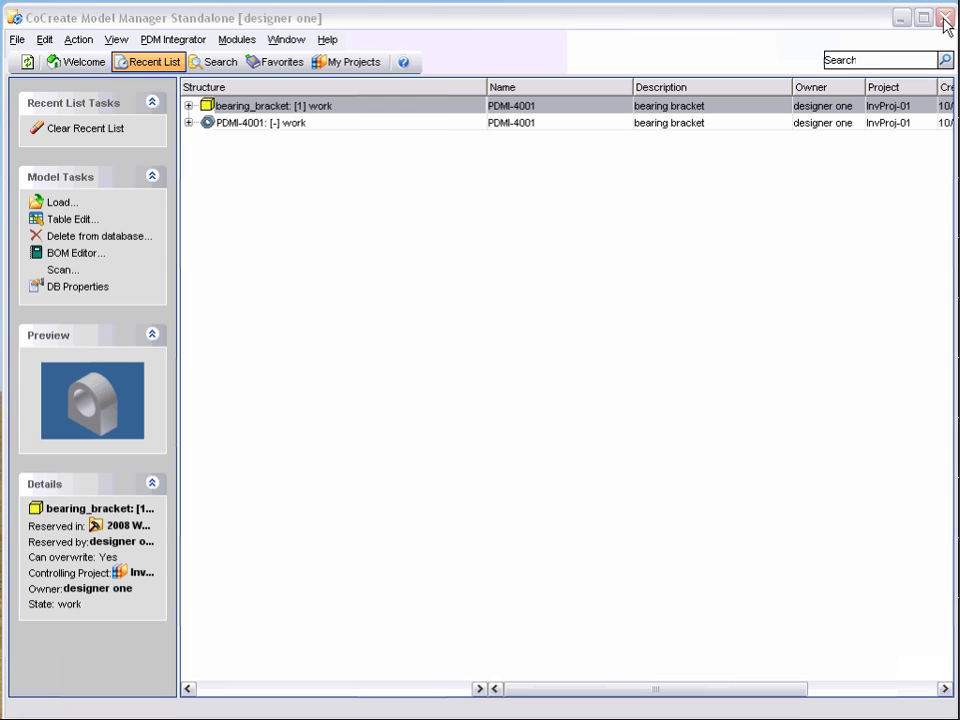
right_click(282, 106)
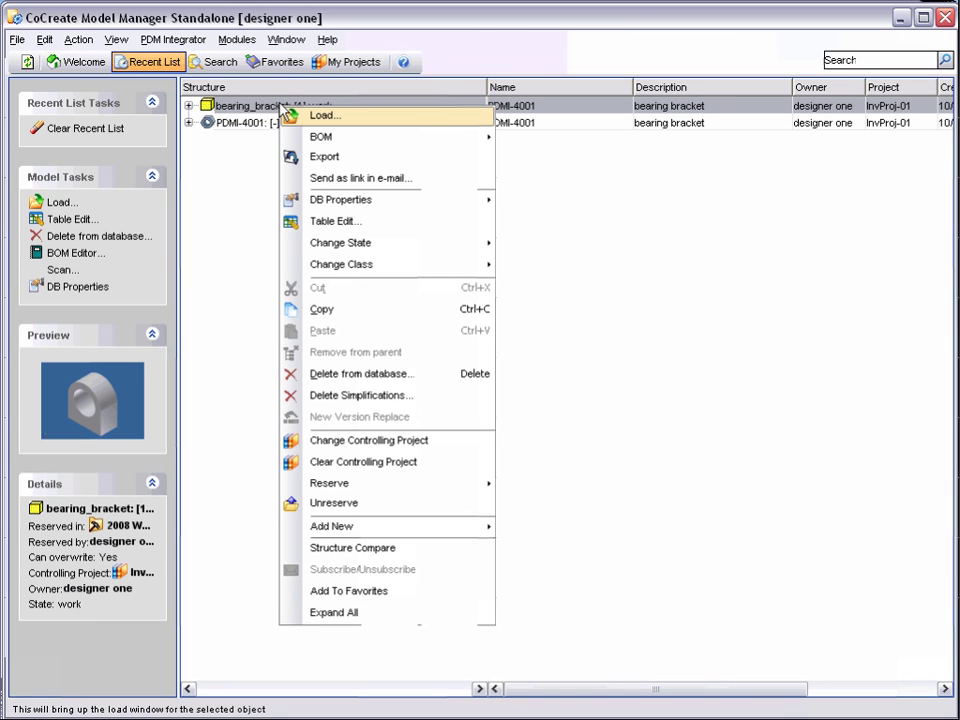
mouse_move(420, 246)
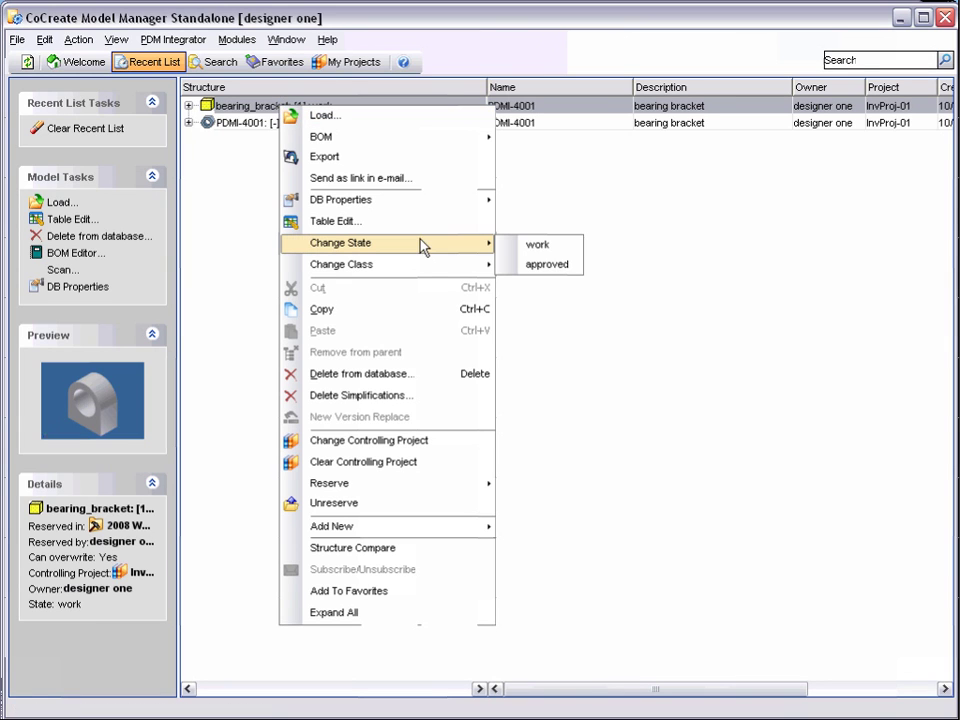
left_click(547, 266)
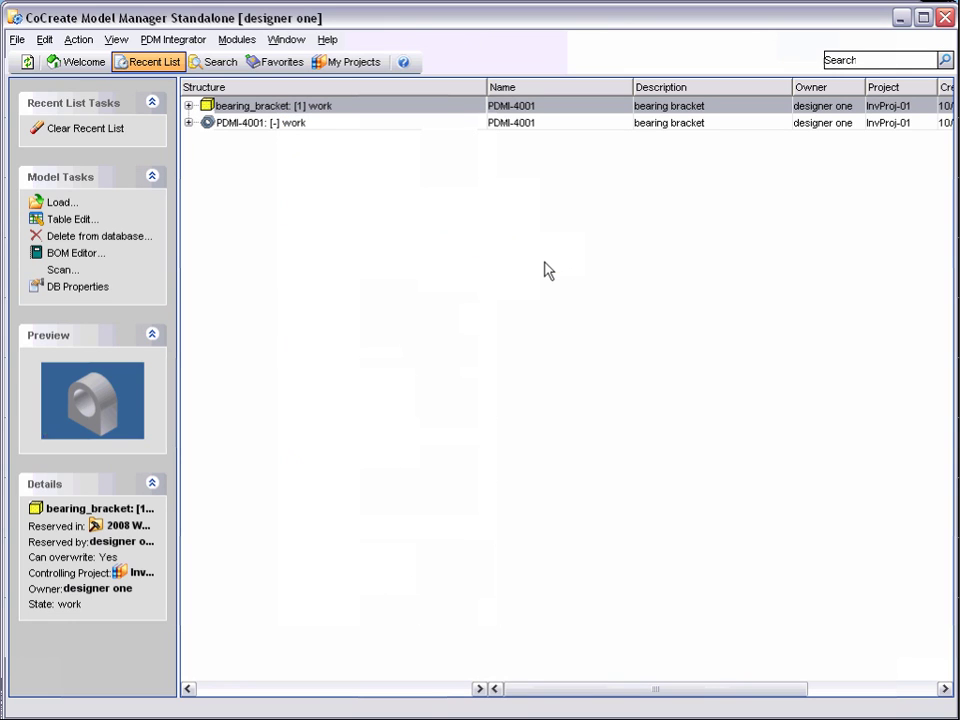
right_click(324, 106)
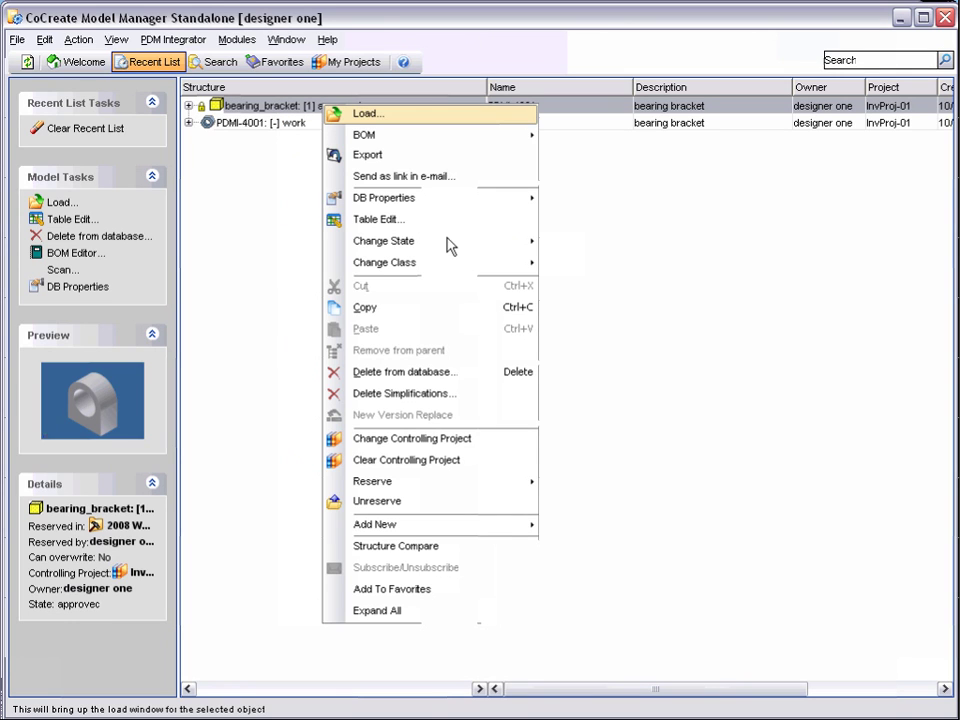
mouse_move(536, 249)
left_click(605, 285)
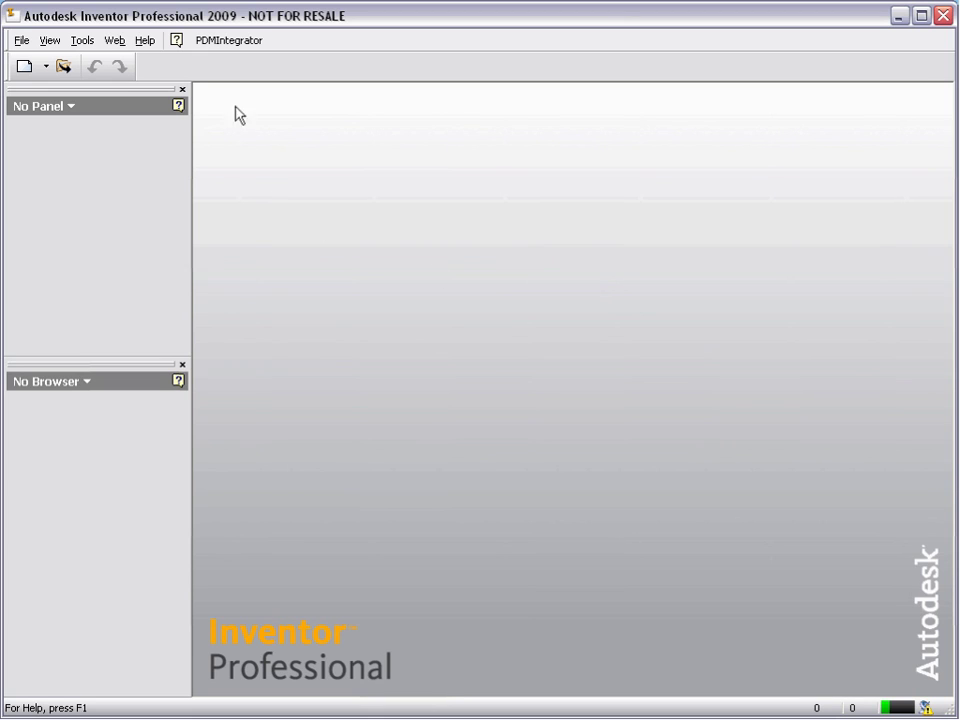
Search Models with Name PDMI-40* to list the 8 matching items.
left_click(229, 42)
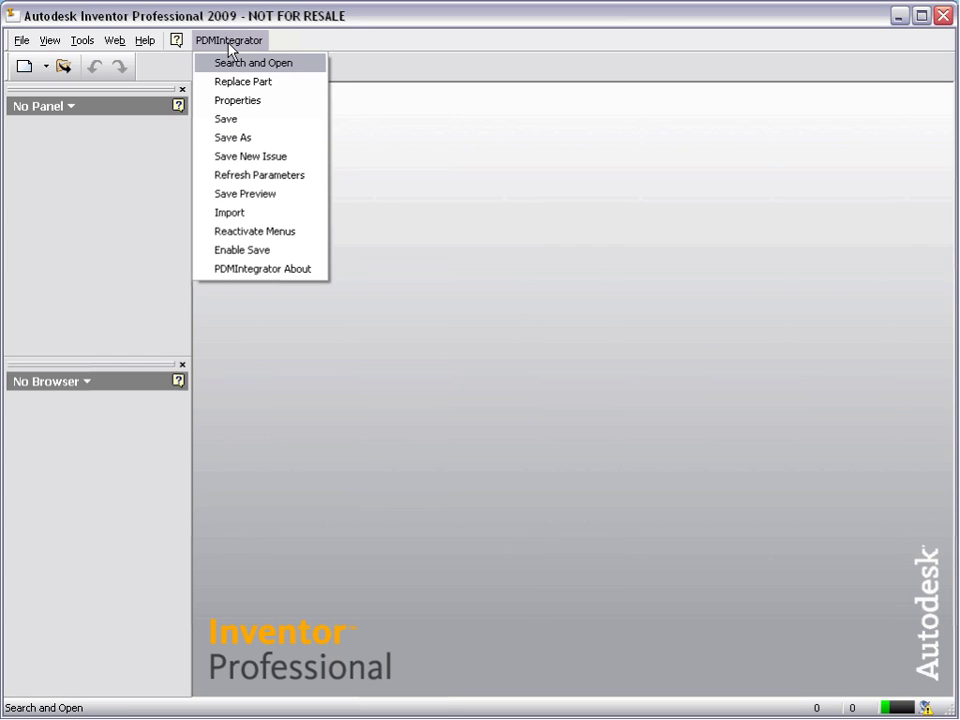
left_click(240, 62)
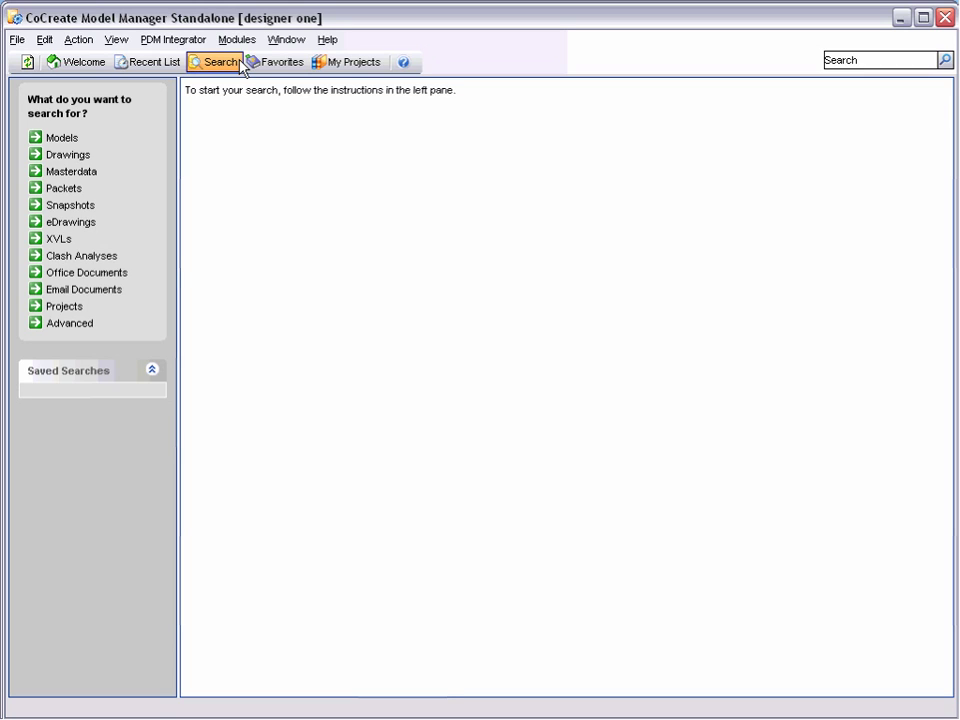
left_click(62, 139)
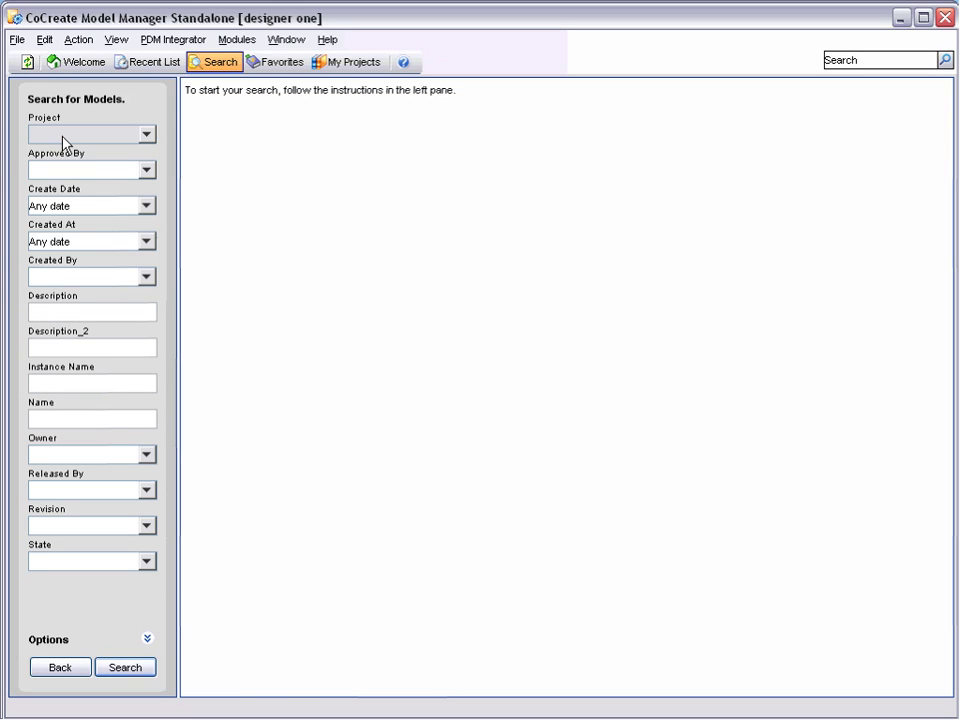
left_click(77, 421)
type("PDMI-40*")
left_click(130, 672)
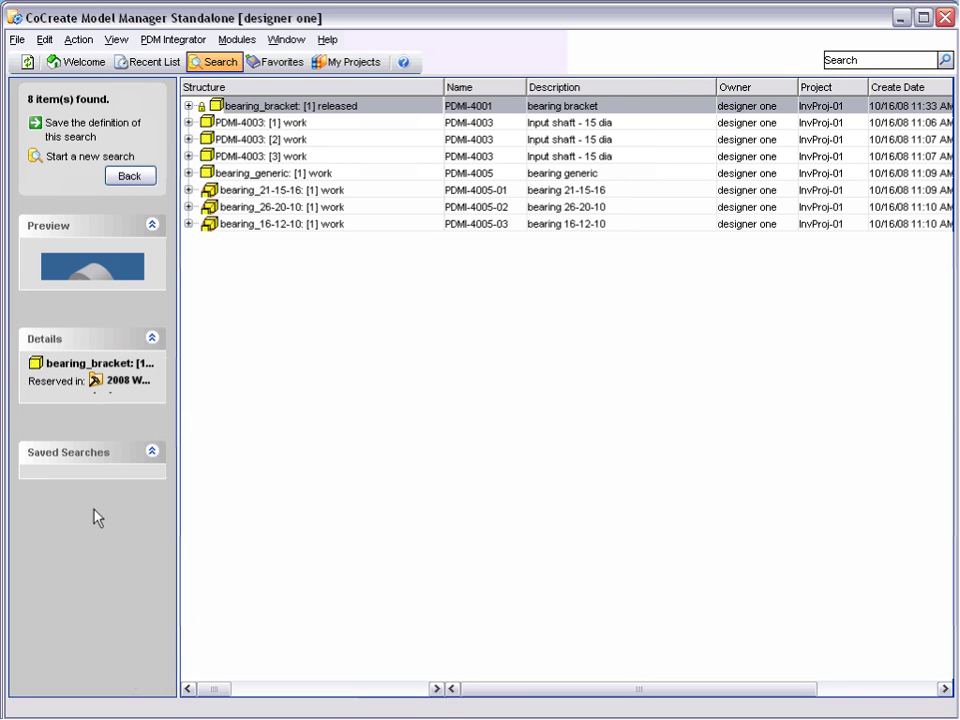
Save the current search definition under the name 'Bearing Assembly/Parts'.
left_click(90, 124)
type("Bearing")
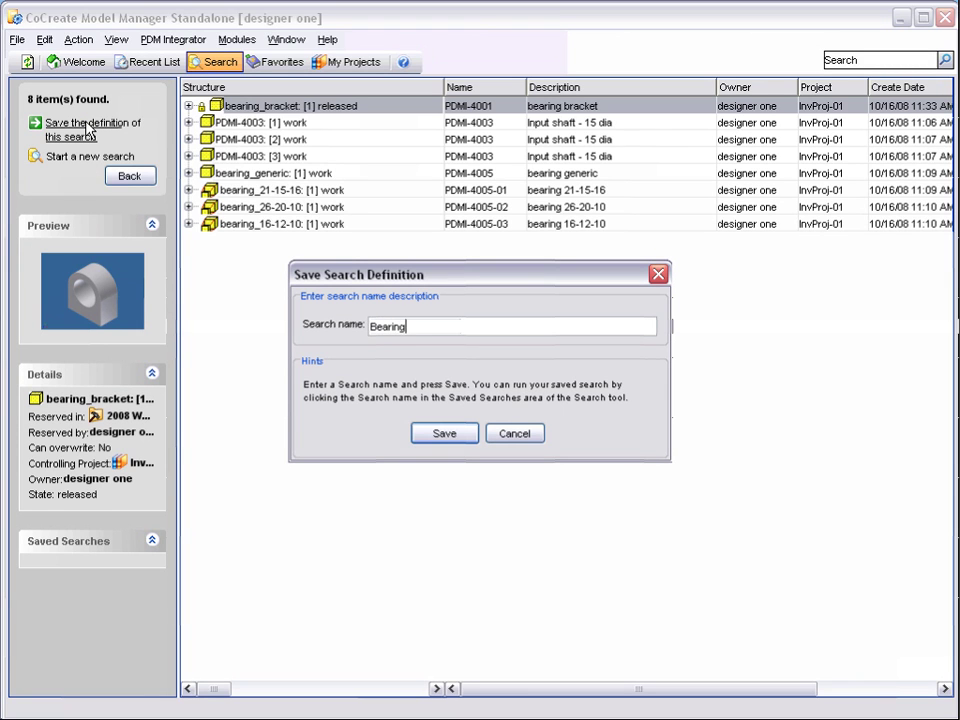
type(" Assembly/Parts")
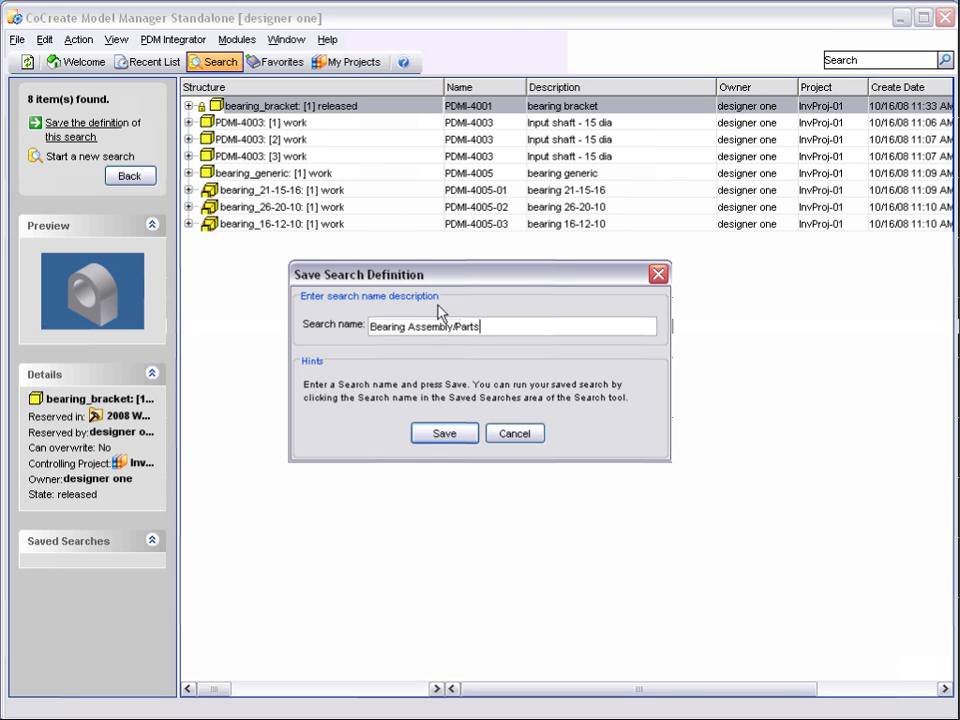
left_click(444, 434)
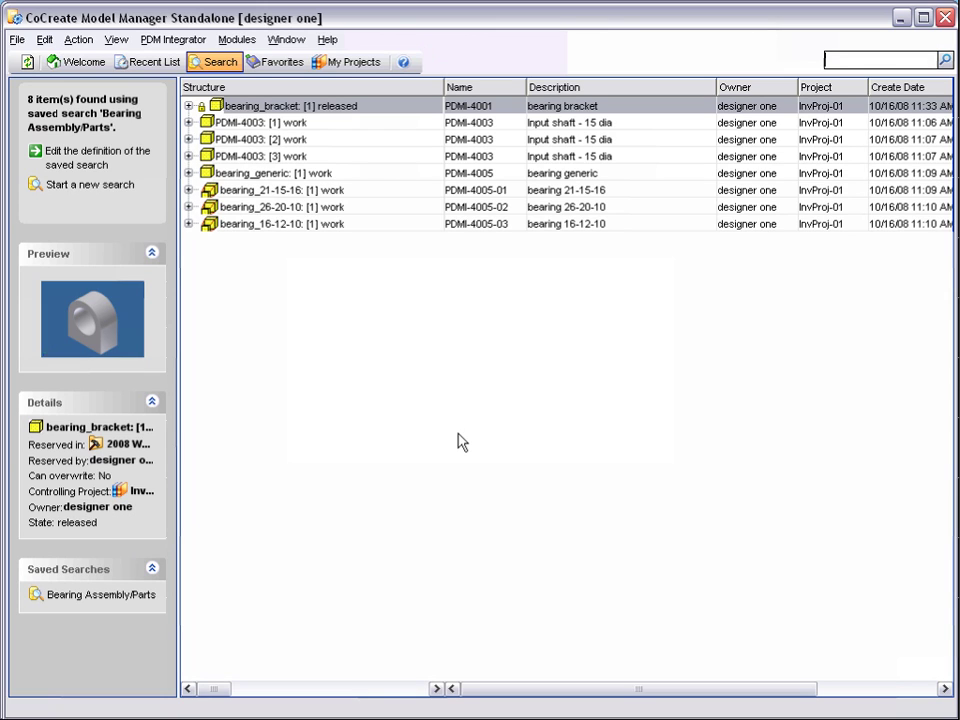
Load the released bearing_bracket (PDMI-4001) into a new Inventor assembly, Assembly1.IAM.
right_click(272, 108)
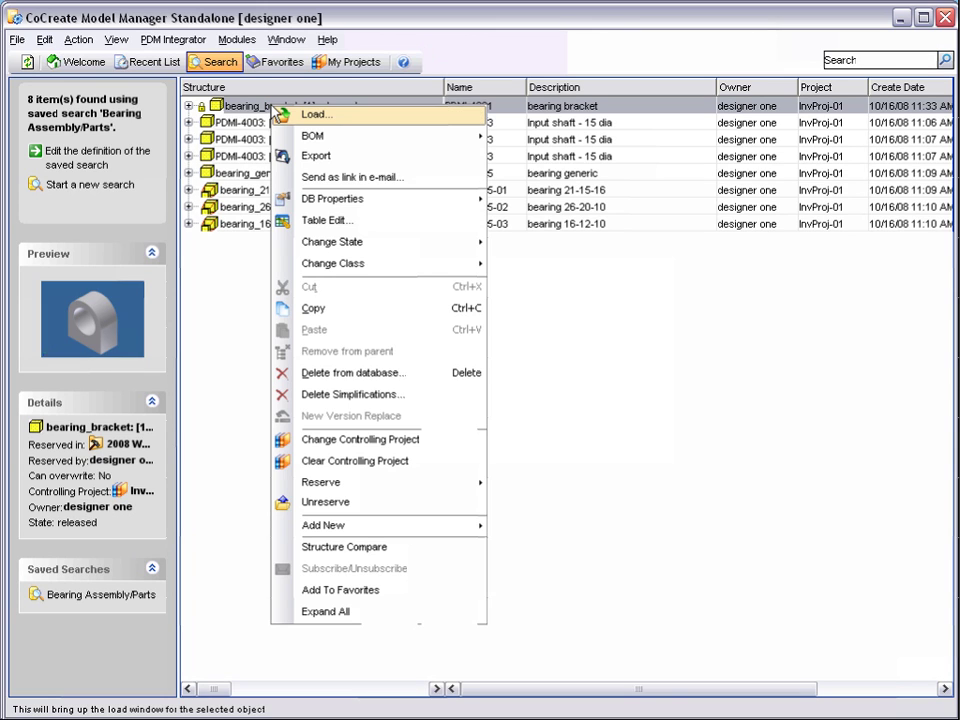
left_click(310, 114)
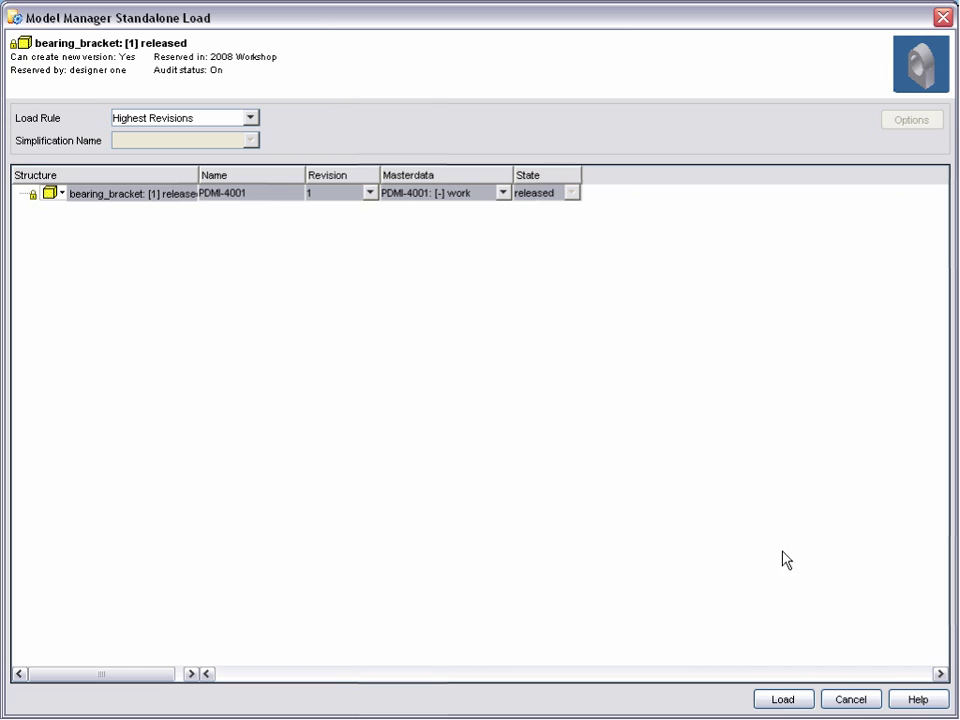
left_click(786, 700)
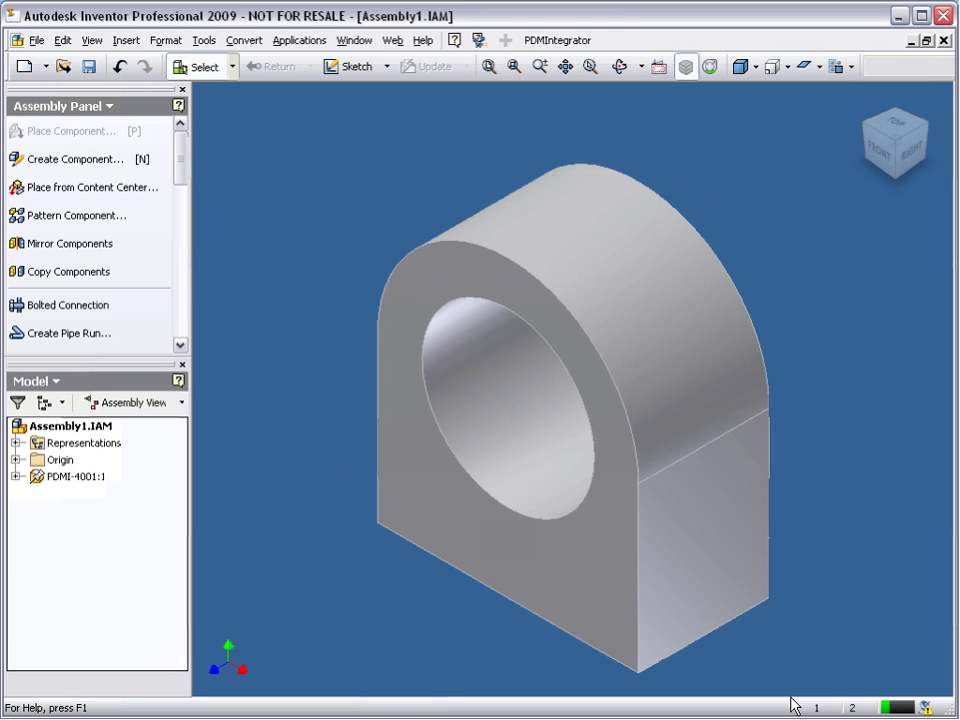
Save the assembly to Model Manager as PDMI-4004 with description 'bearing assy'.
left_click(538, 40)
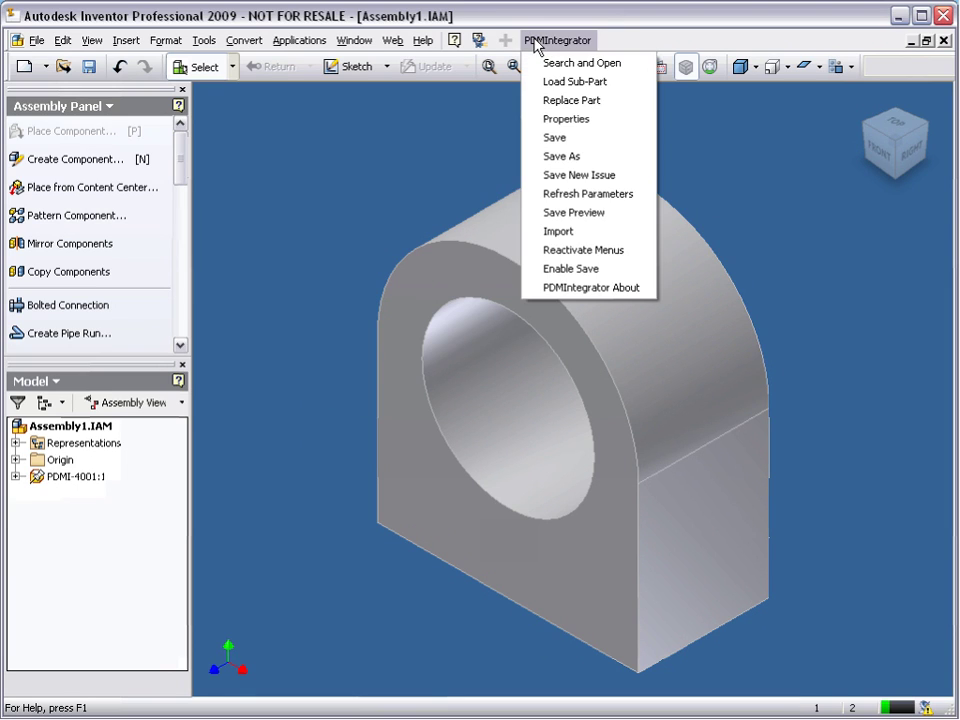
left_click(565, 141)
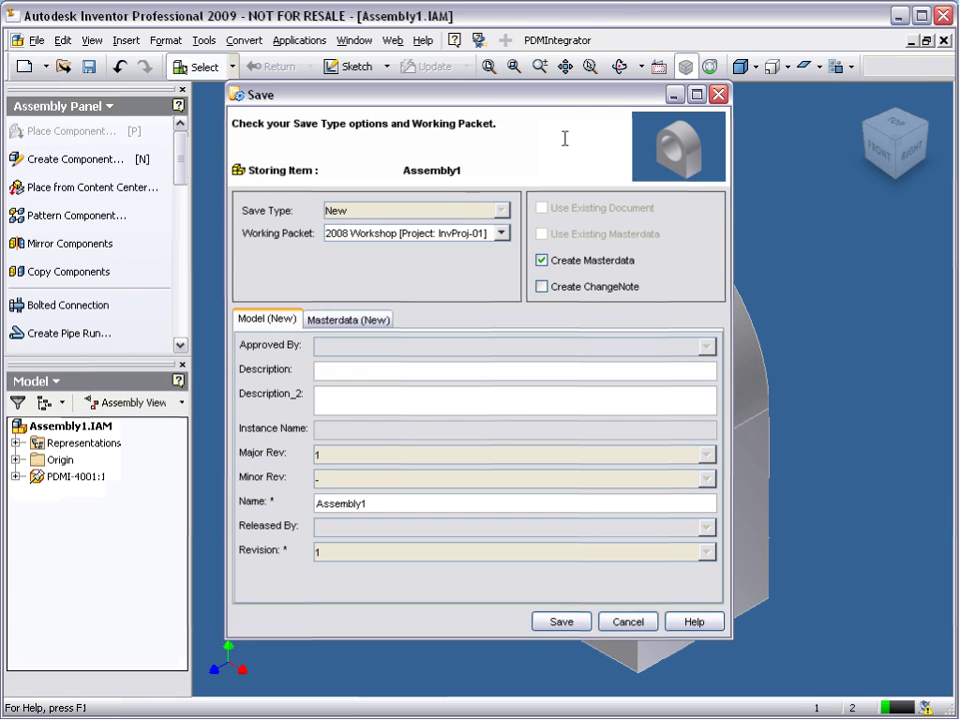
left_click_drag(392, 508, 295, 515)
type("PDMI-4004")
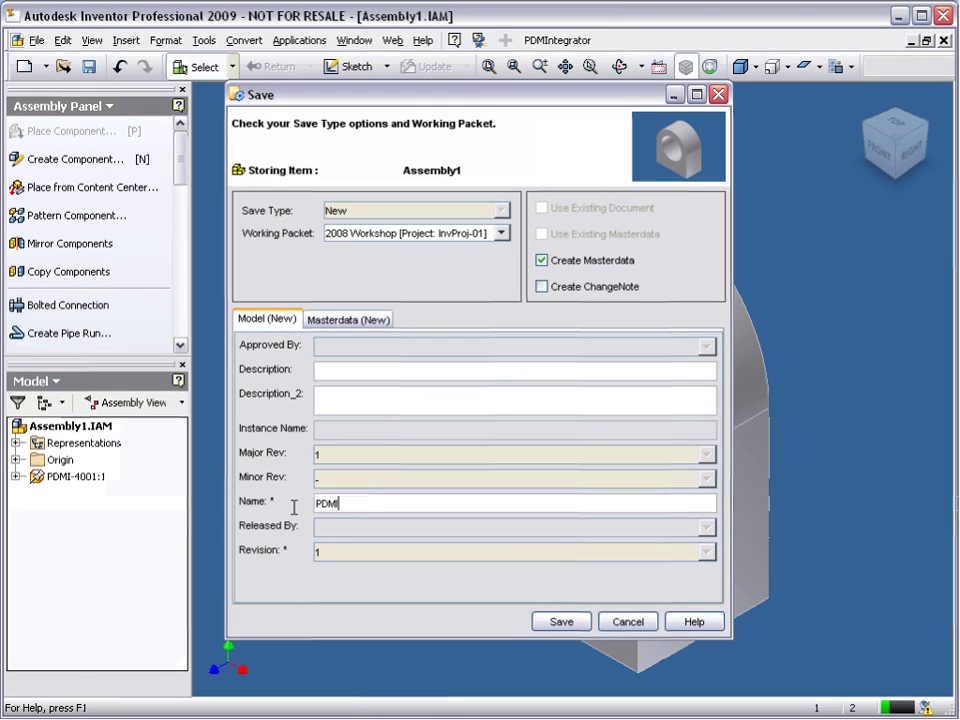
left_click(336, 371)
type("bearing assy")
left_click(358, 322)
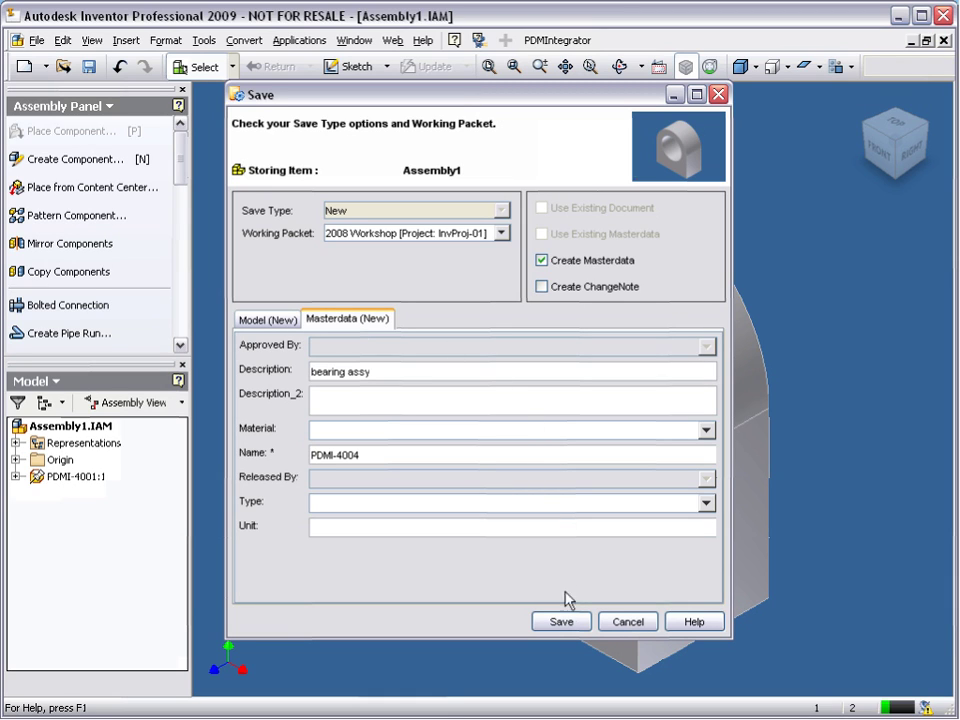
left_click(564, 624)
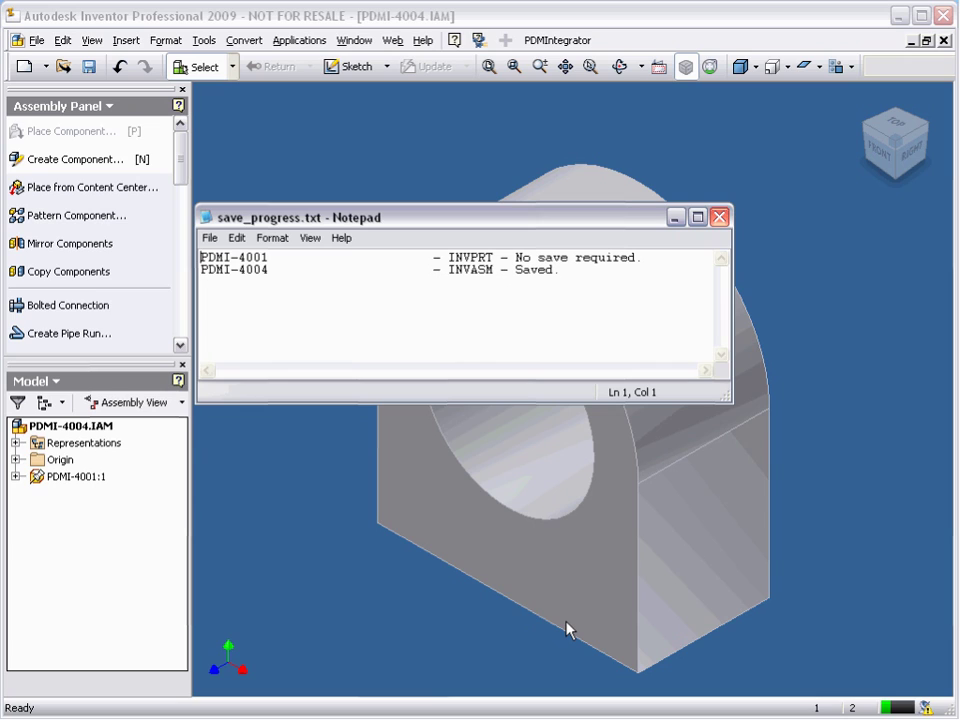
Preview bearing_21-15-16 in the search results and open its Load window.
left_click(722, 219)
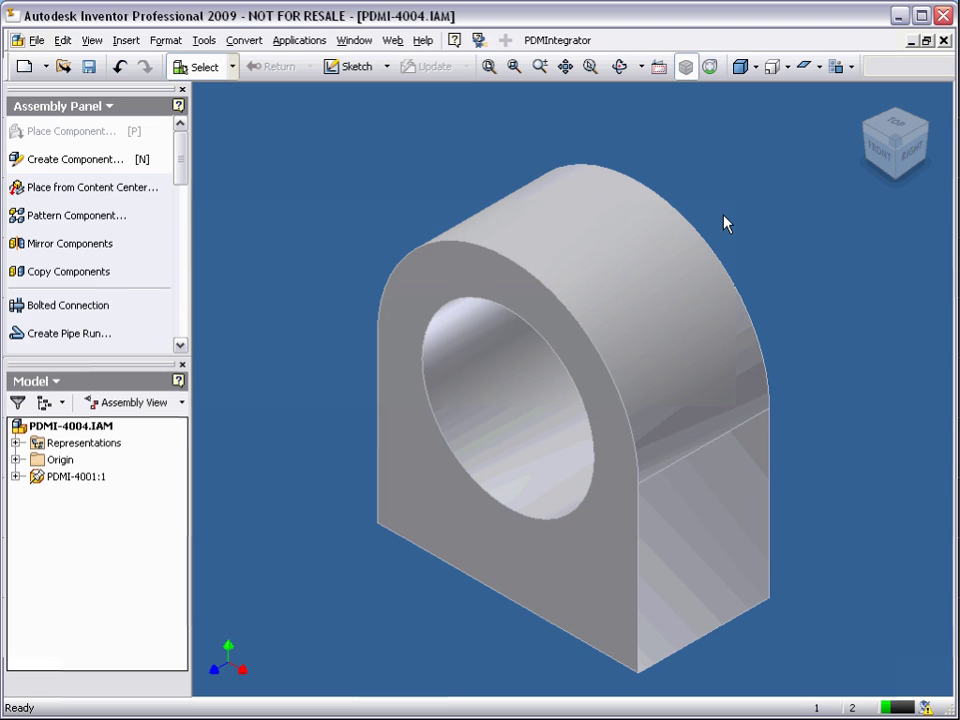
left_click(546, 40)
left_click(576, 82)
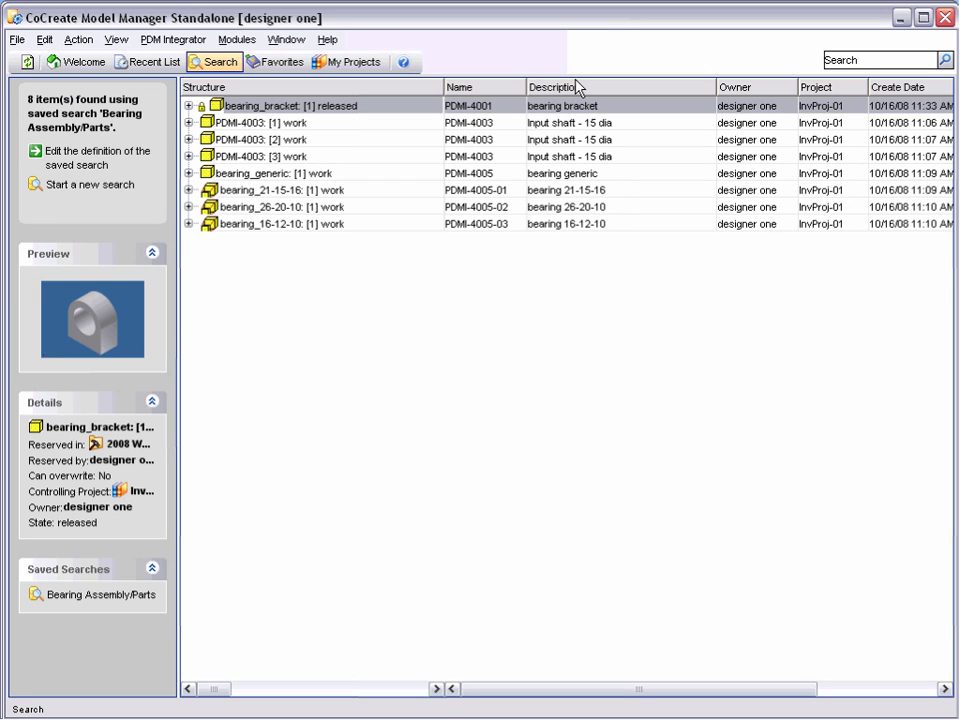
left_click(278, 192)
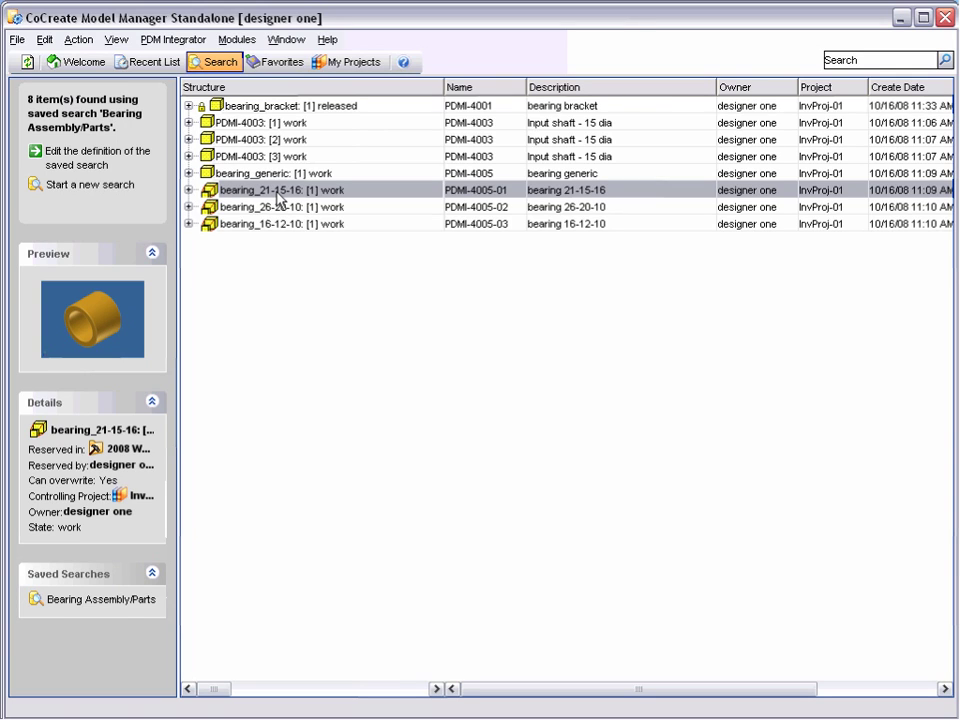
left_click(116, 318)
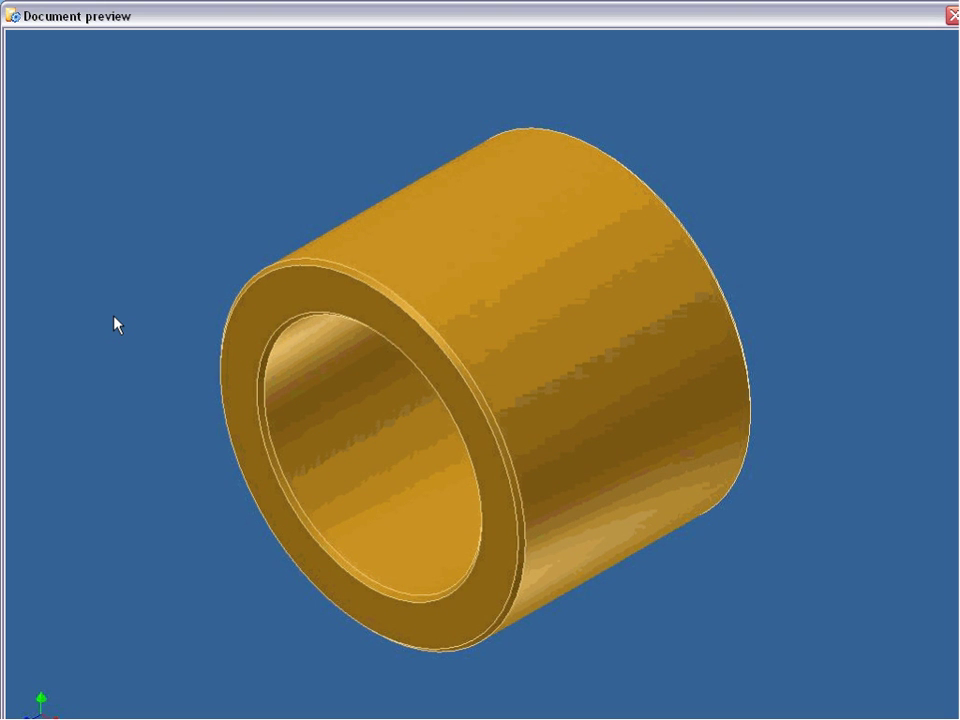
left_click(954, 15)
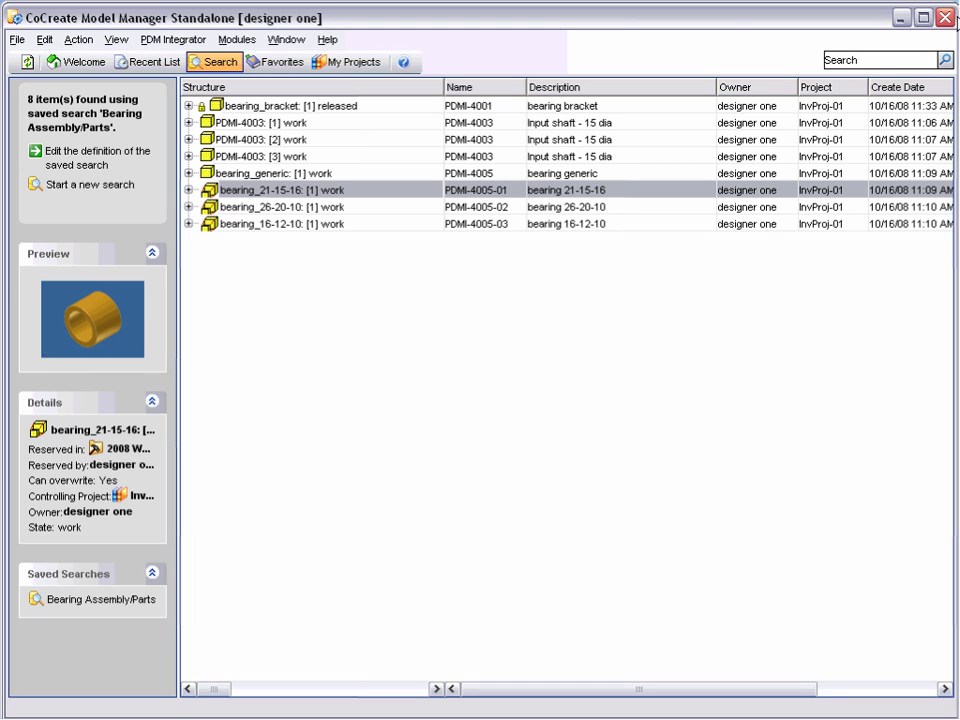
right_click(328, 192)
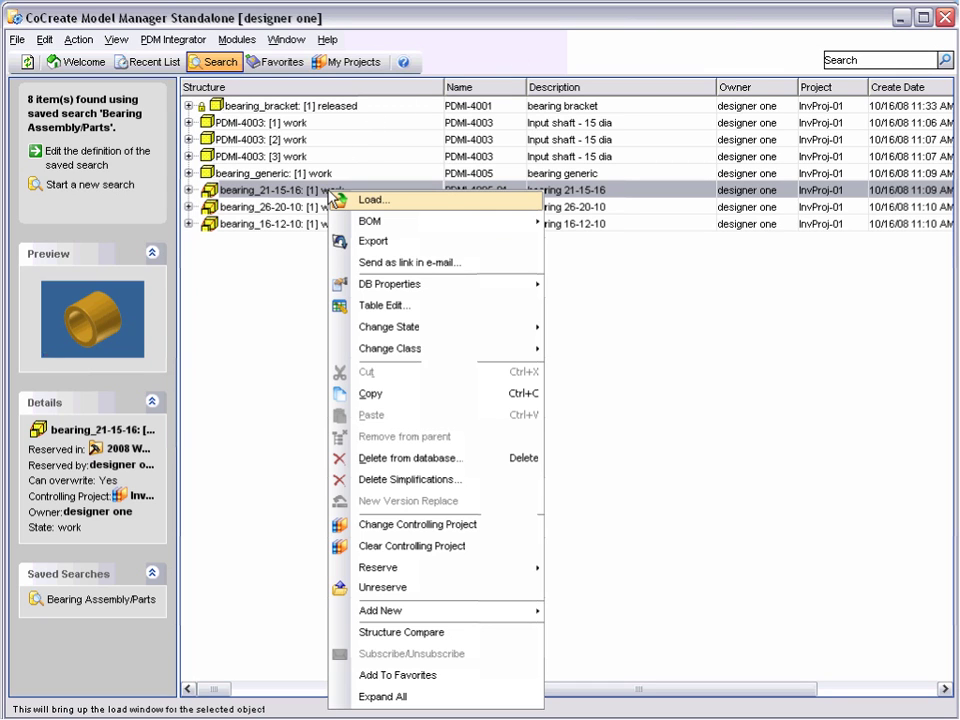
left_click(336, 199)
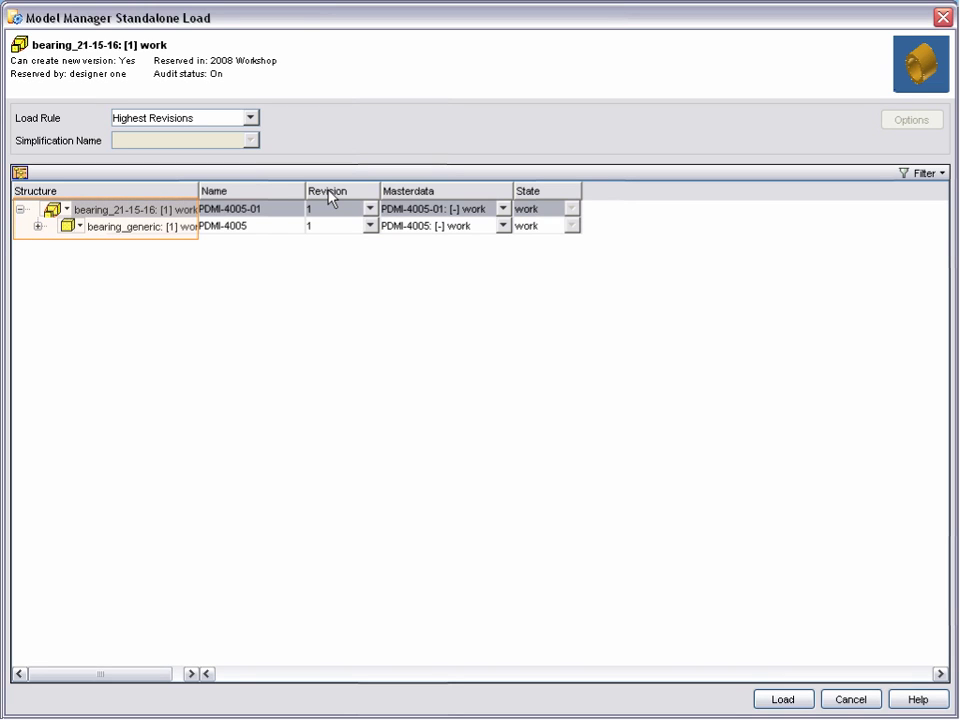
Load bearing PDMI-4005-01 and mate its outer cylindrical face to the bracket's bore.
left_click(786, 700)
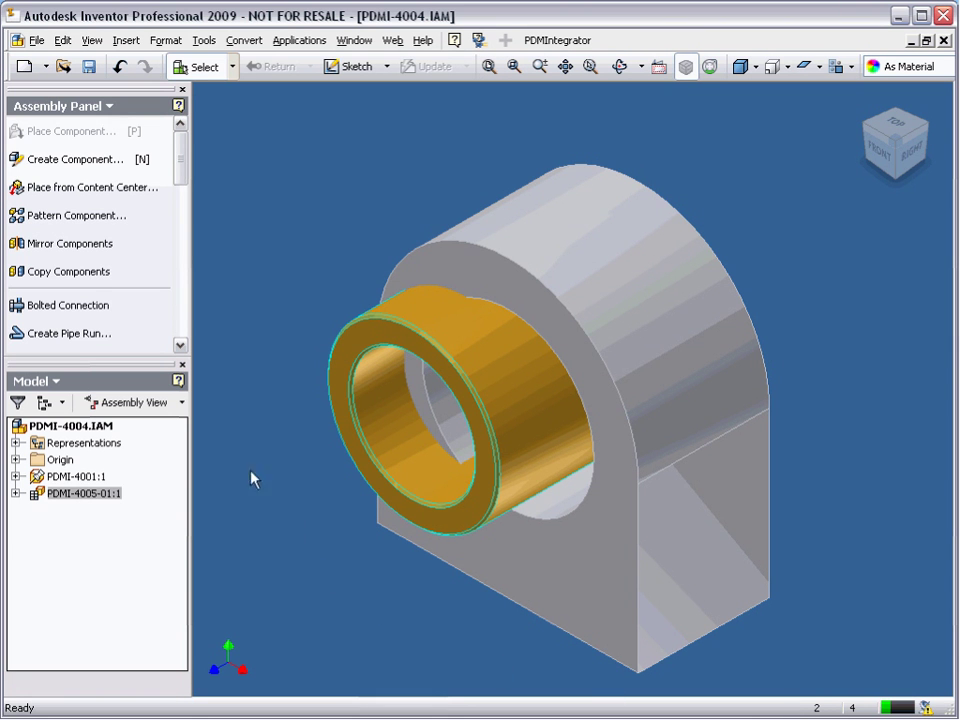
left_click_drag(183, 180, 188, 218)
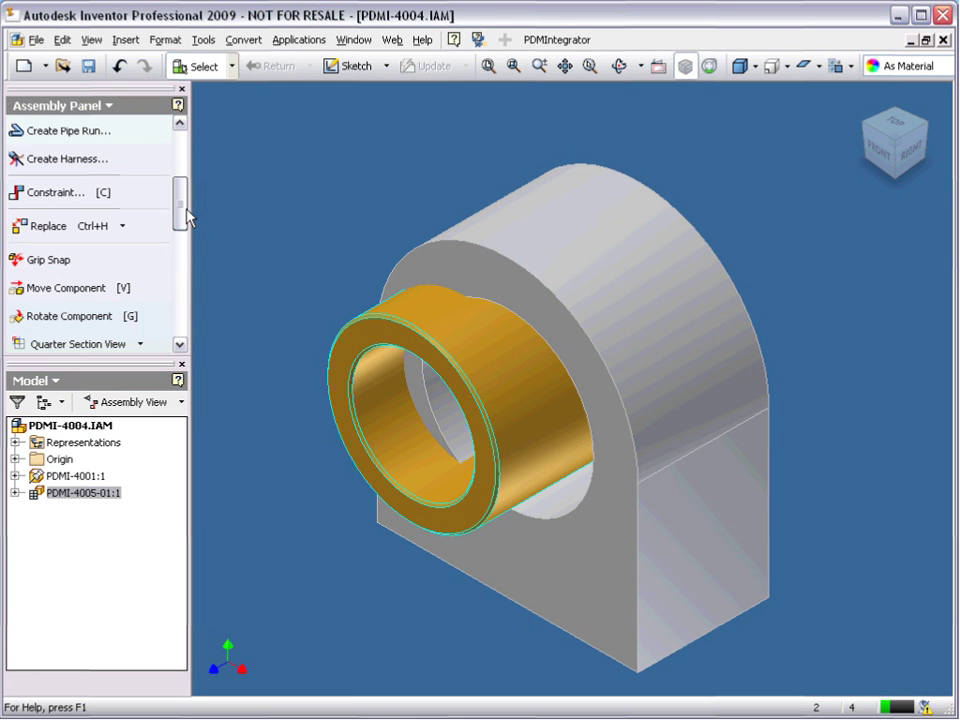
left_click(60, 194)
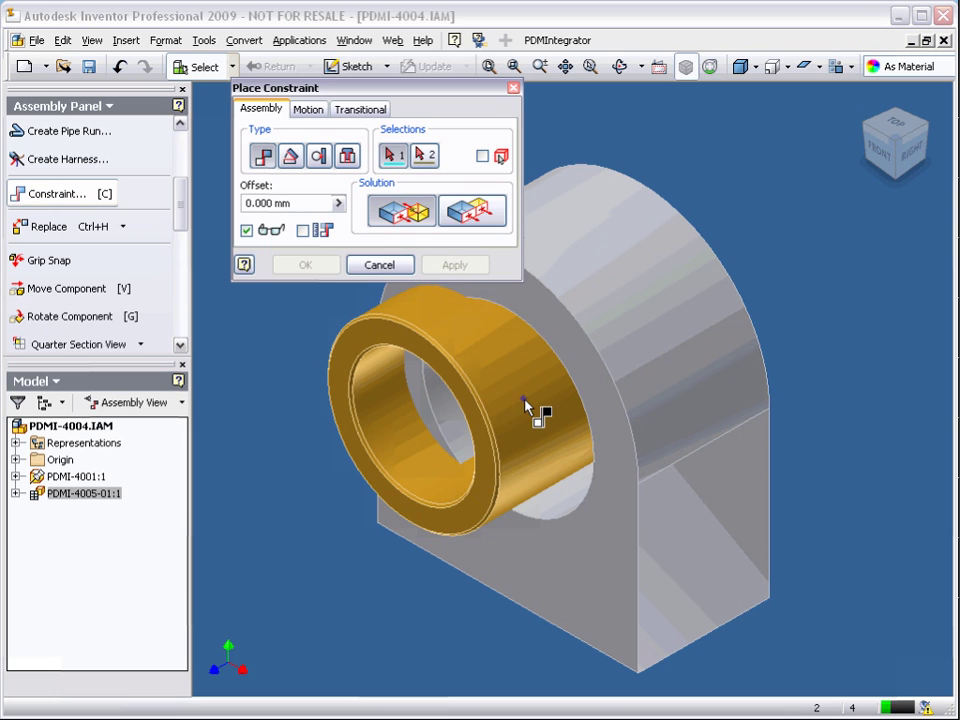
left_click(528, 404)
left_click(561, 510)
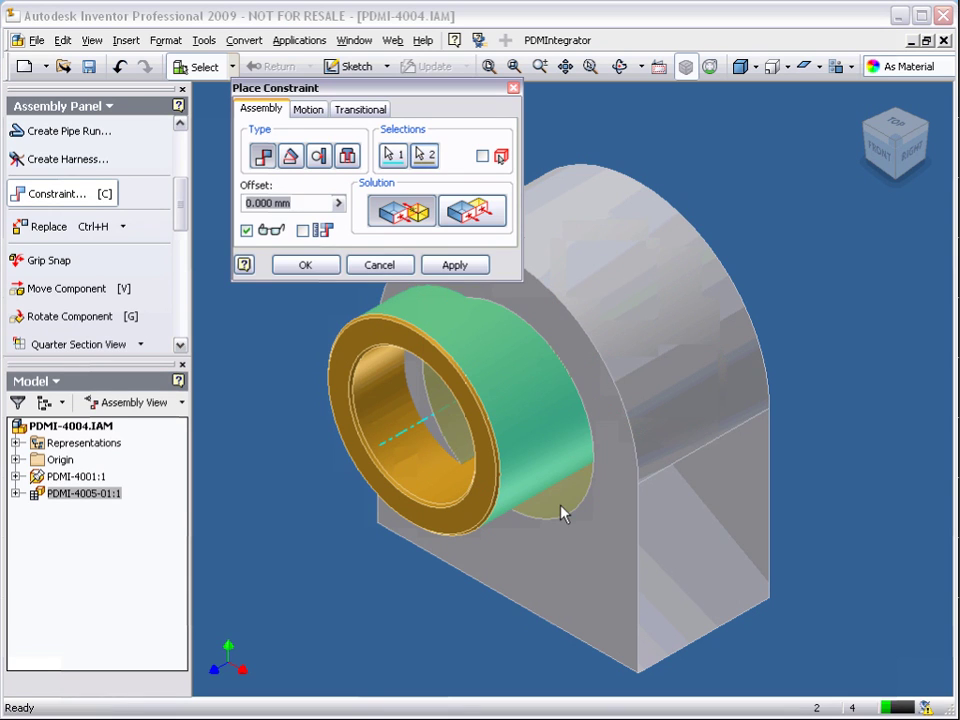
left_click(454, 265)
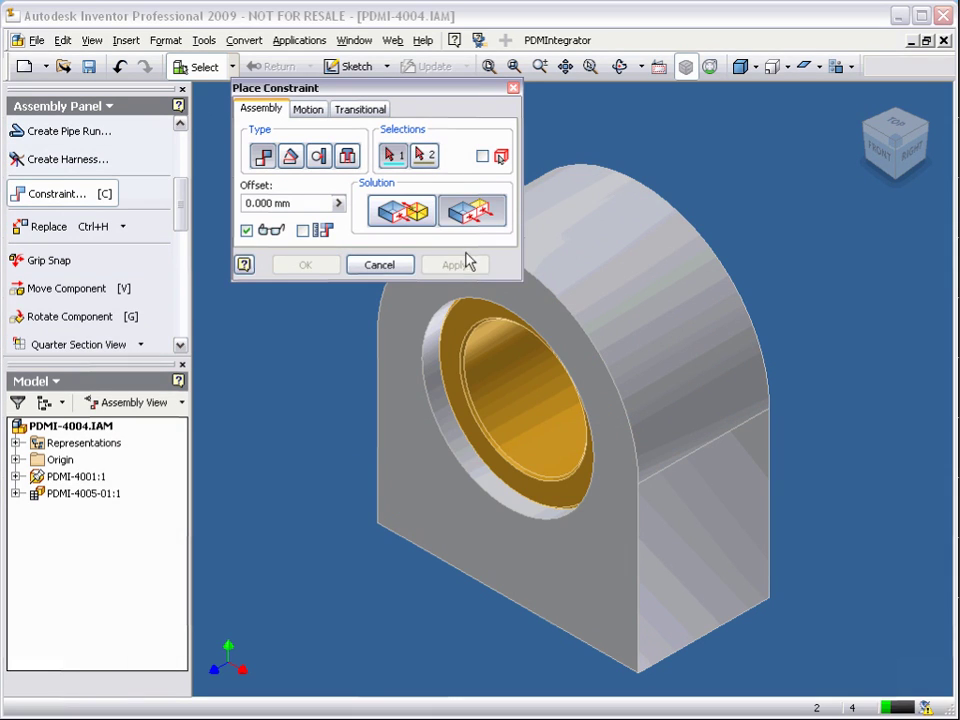
Constrain the bearing's front ring face flush with the bracket's front face.
left_click(476, 218)
left_click(480, 326)
left_click(413, 338)
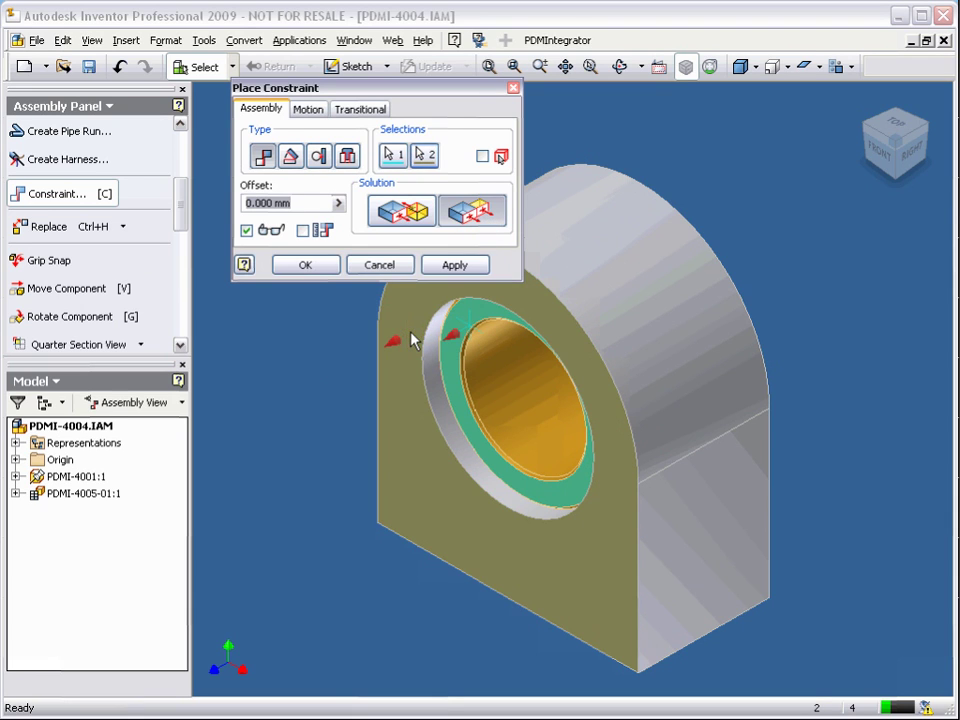
left_click(310, 268)
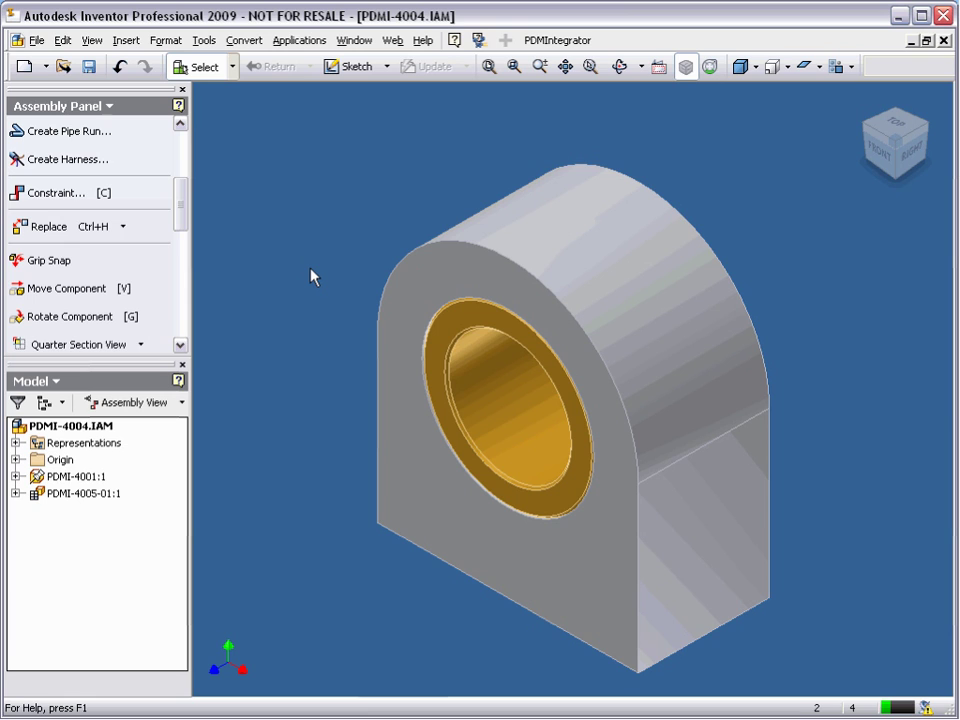
Load shaft PDMI-4003 revision 3 from Model Manager with the Highest Revisions load rule.
left_click(556, 40)
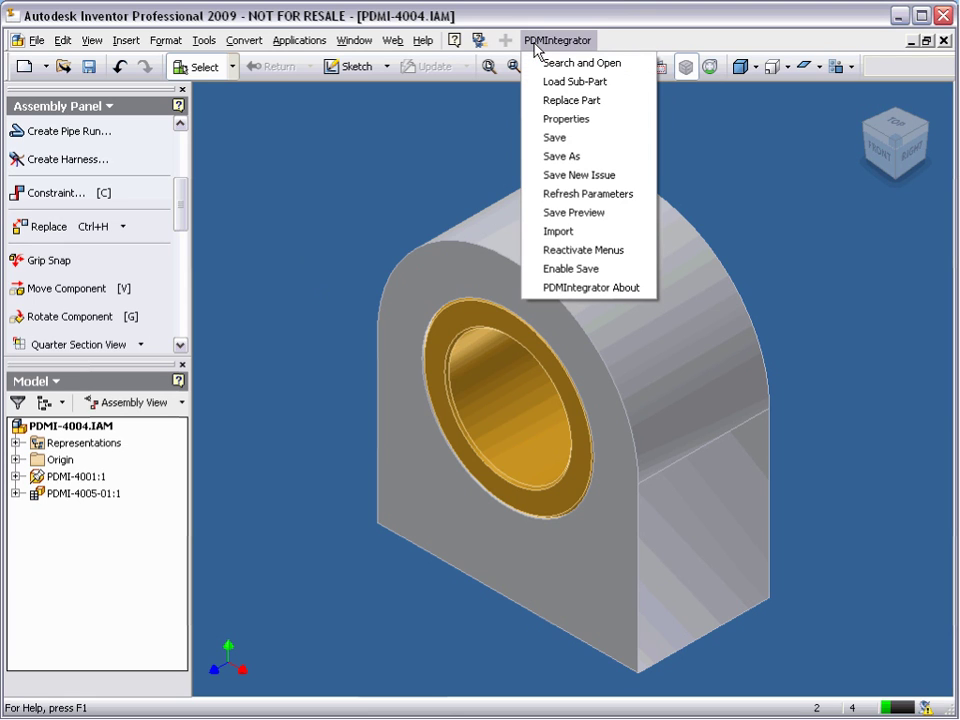
left_click(577, 86)
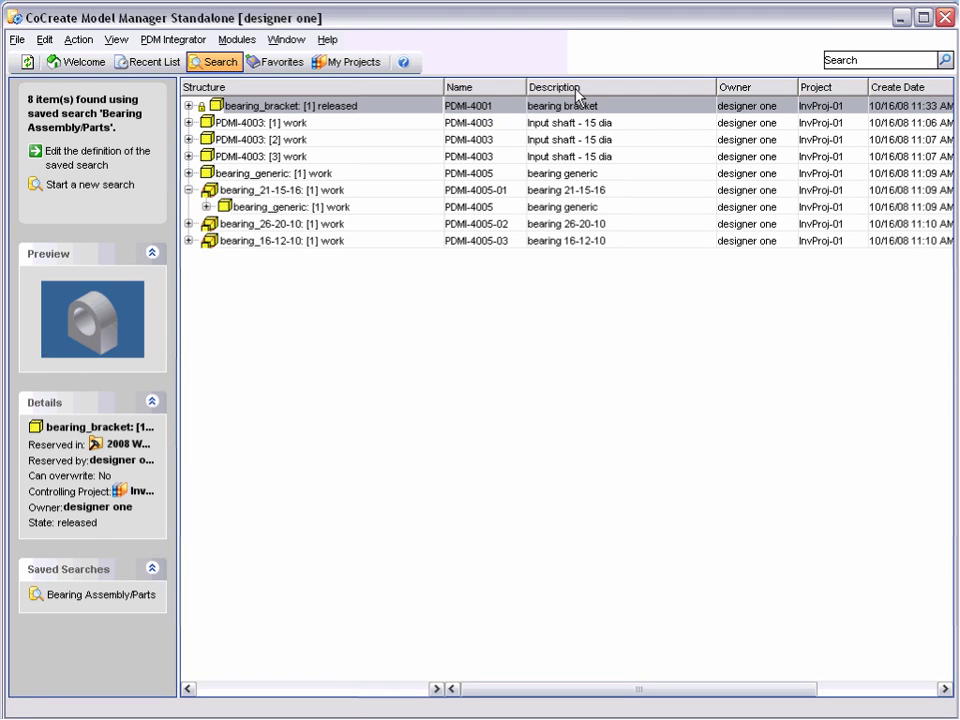
left_click(274, 158)
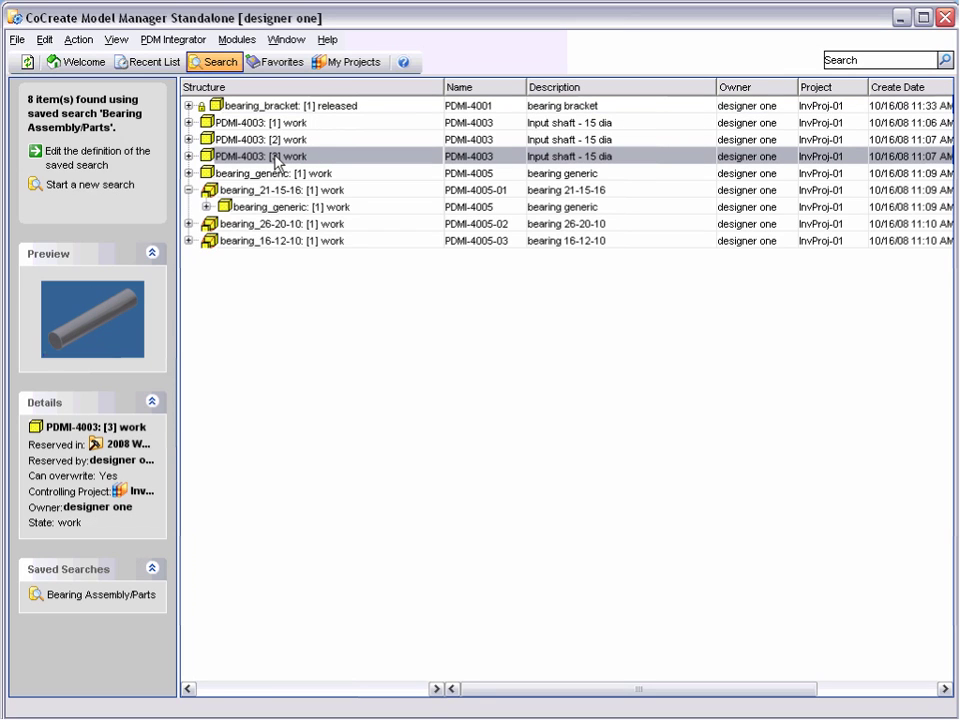
right_click(279, 162)
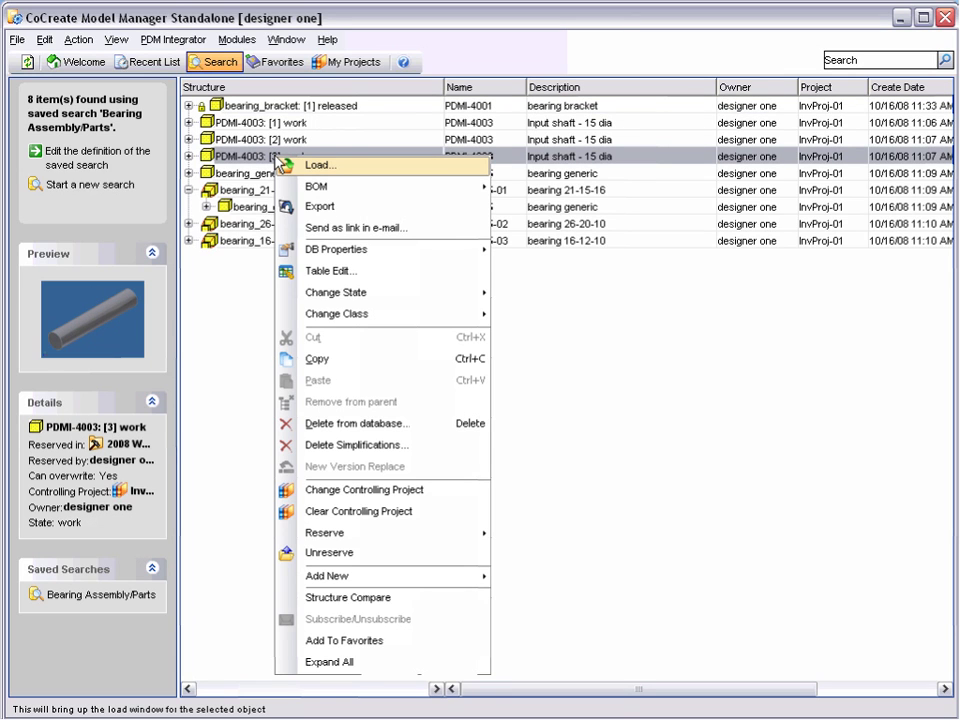
left_click(283, 165)
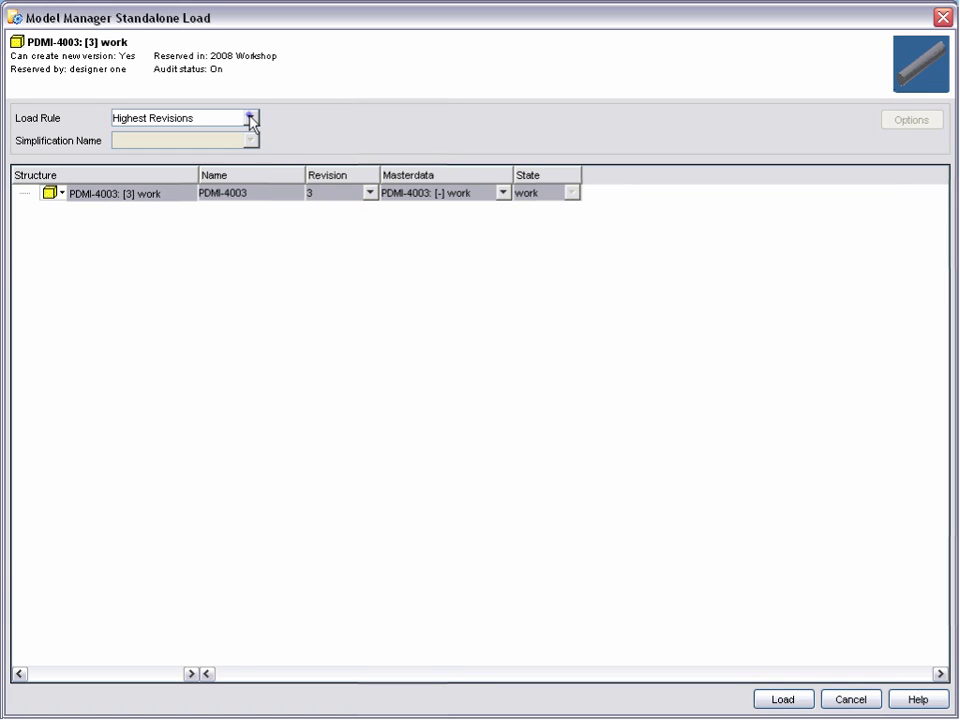
left_click(251, 118)
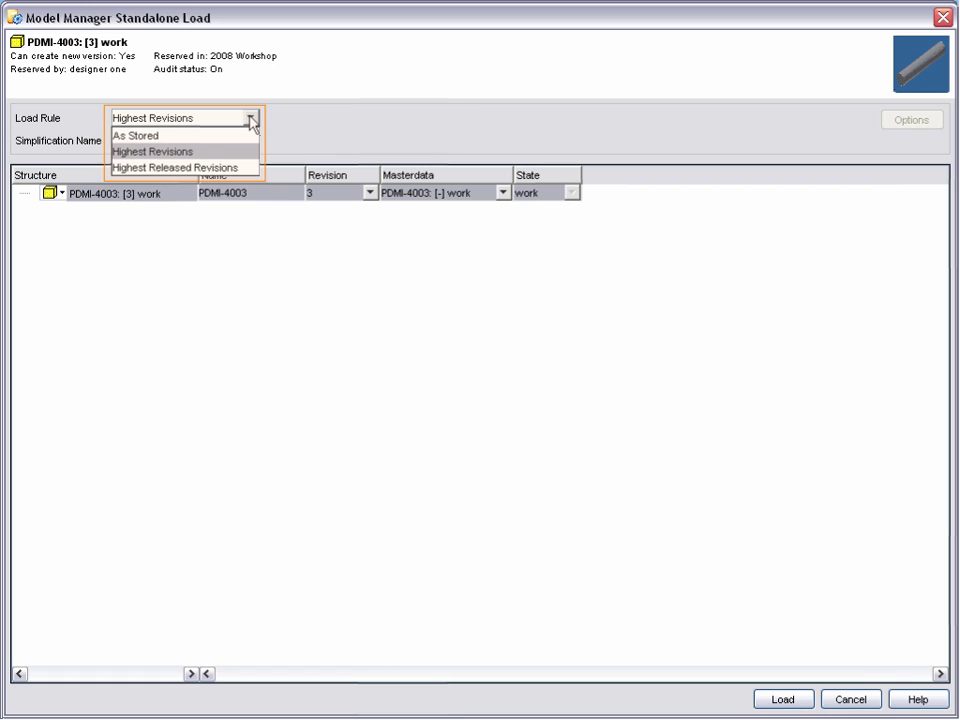
left_click(351, 125)
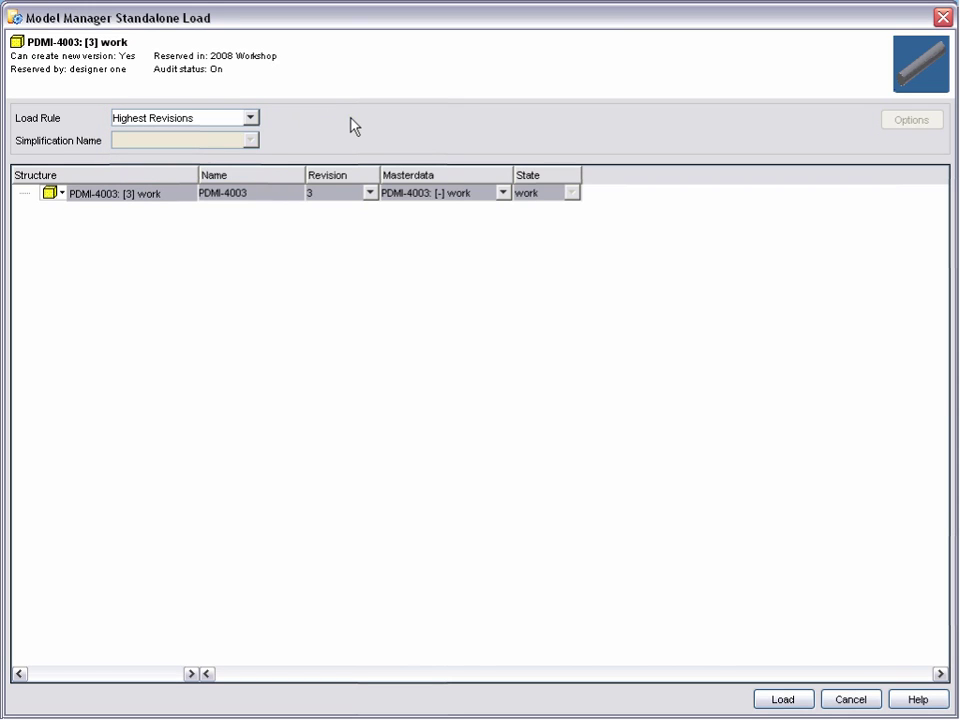
left_click(370, 194)
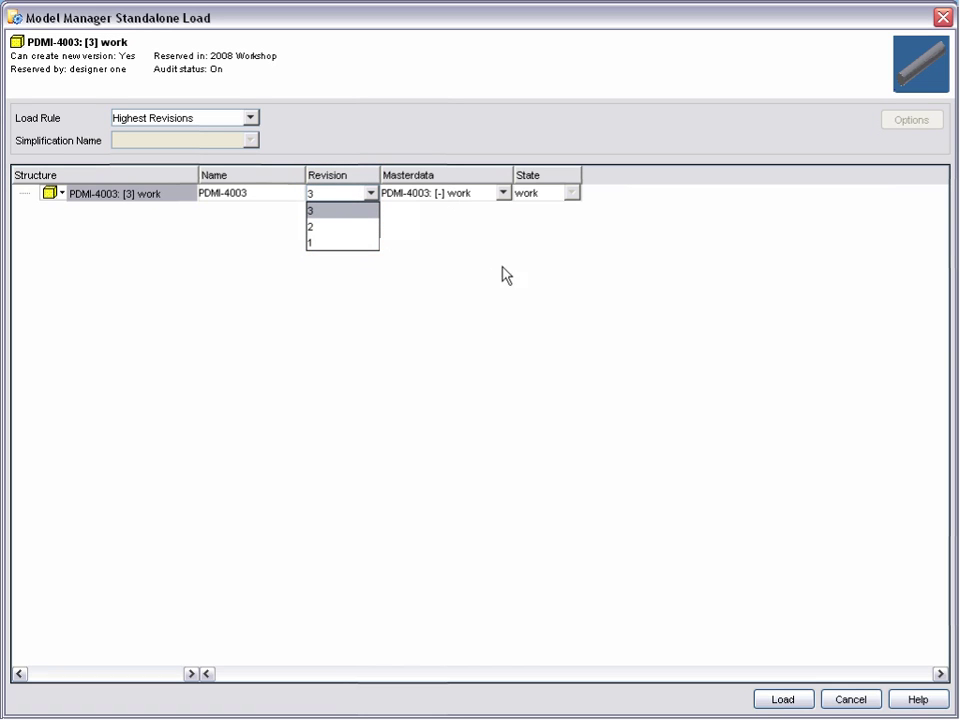
left_click(507, 312)
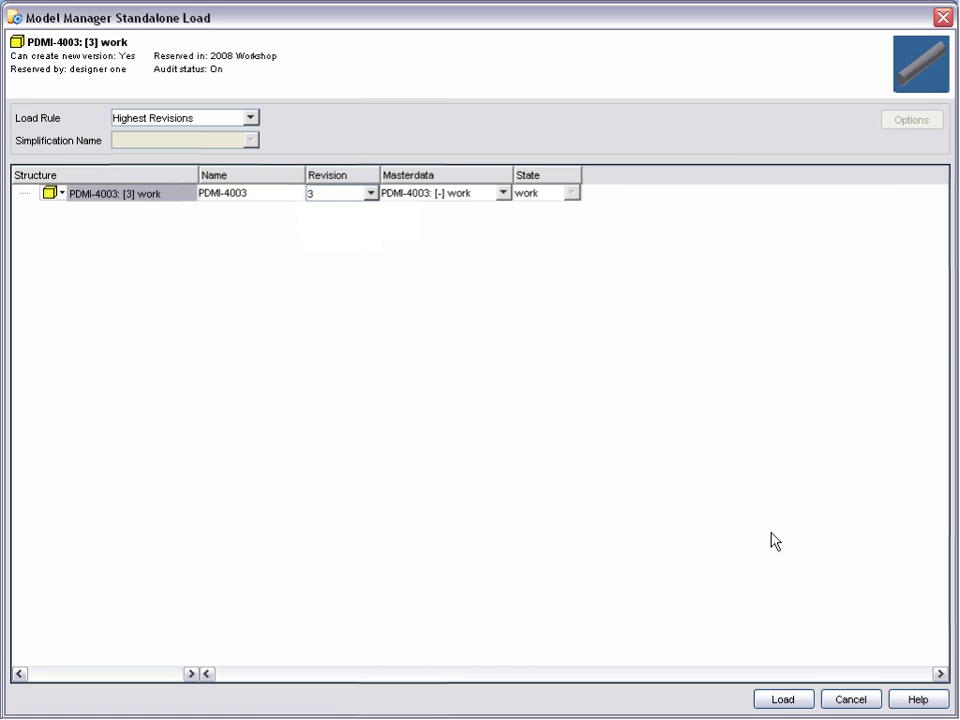
left_click(788, 703)
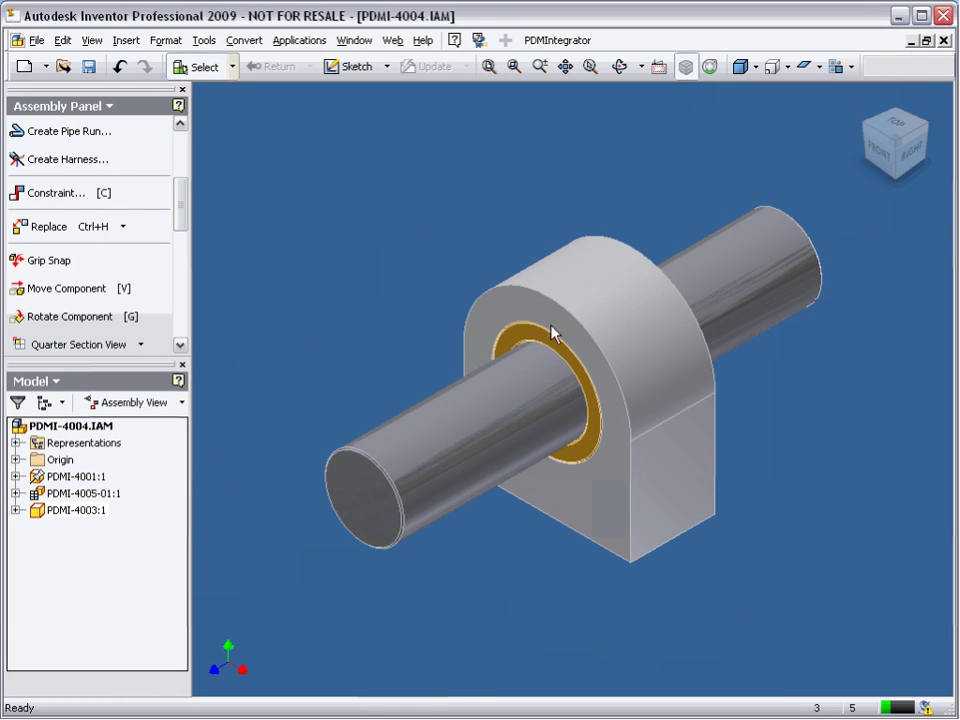
Save assembly PDMI-4004 with shaft and bearing through PDMIntegrator Save.
left_click(537, 40)
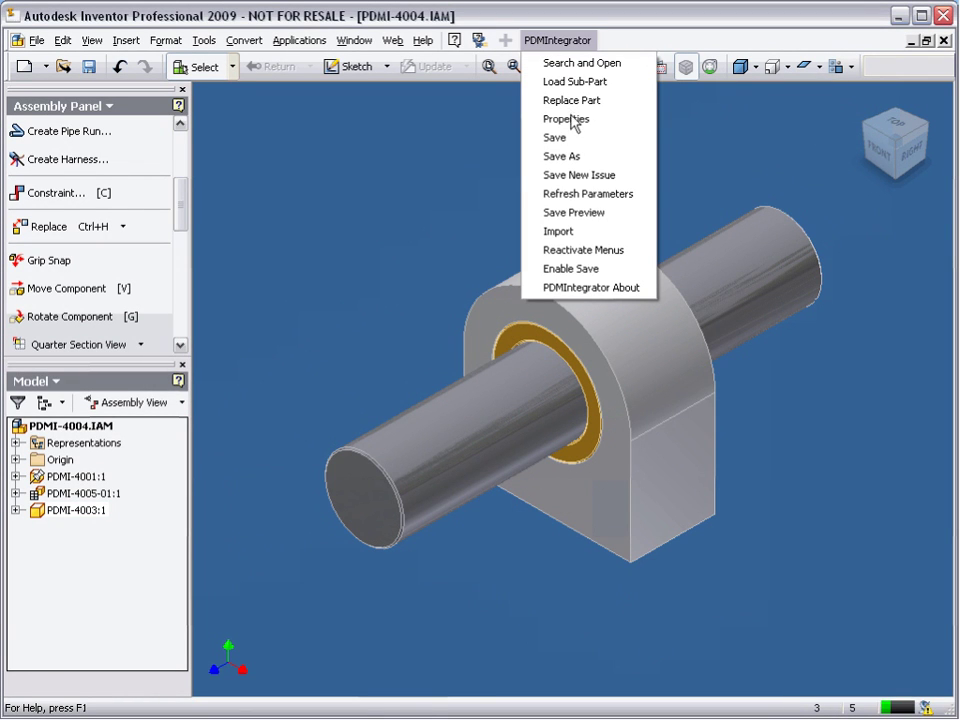
left_click(547, 138)
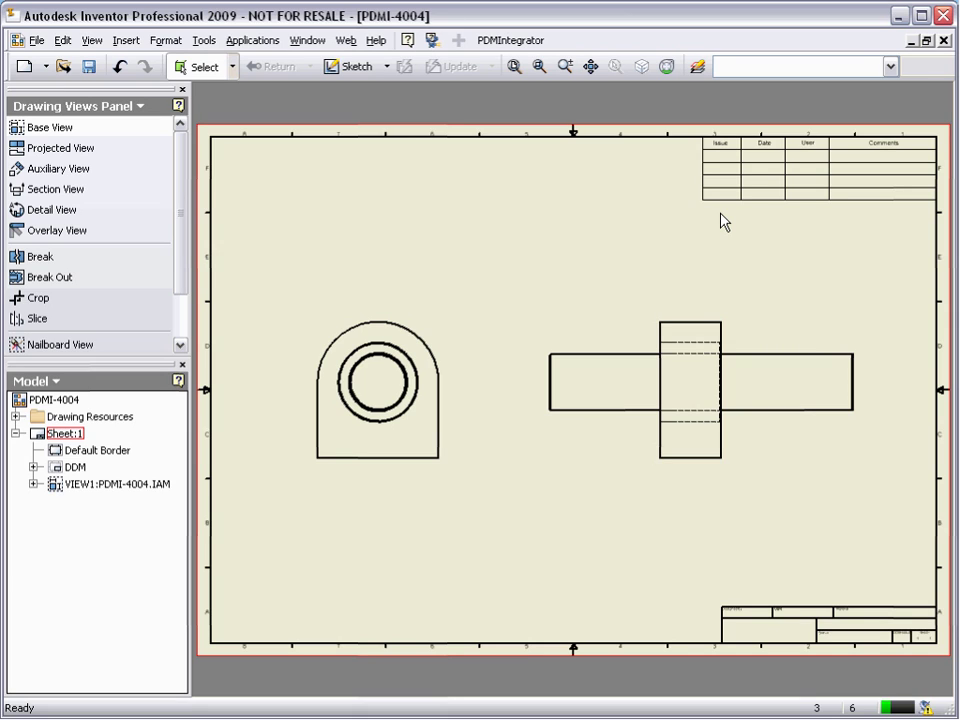
Save drawing PDMI-4004 to Model Manager with description 'bearing assy', checking the Masterdata fields.
left_click(508, 41)
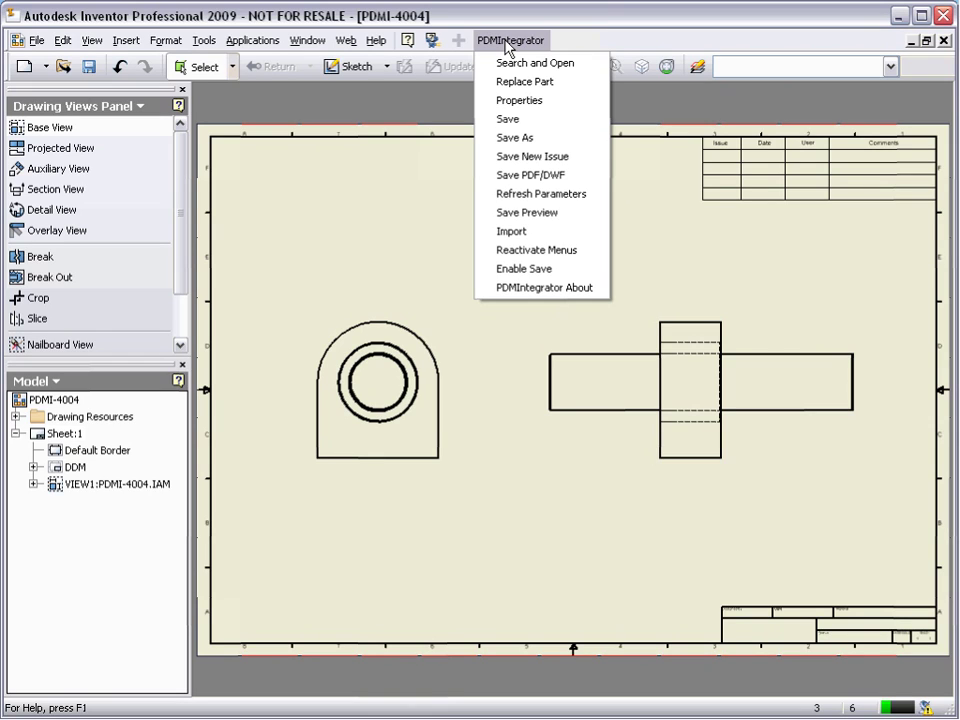
left_click(508, 120)
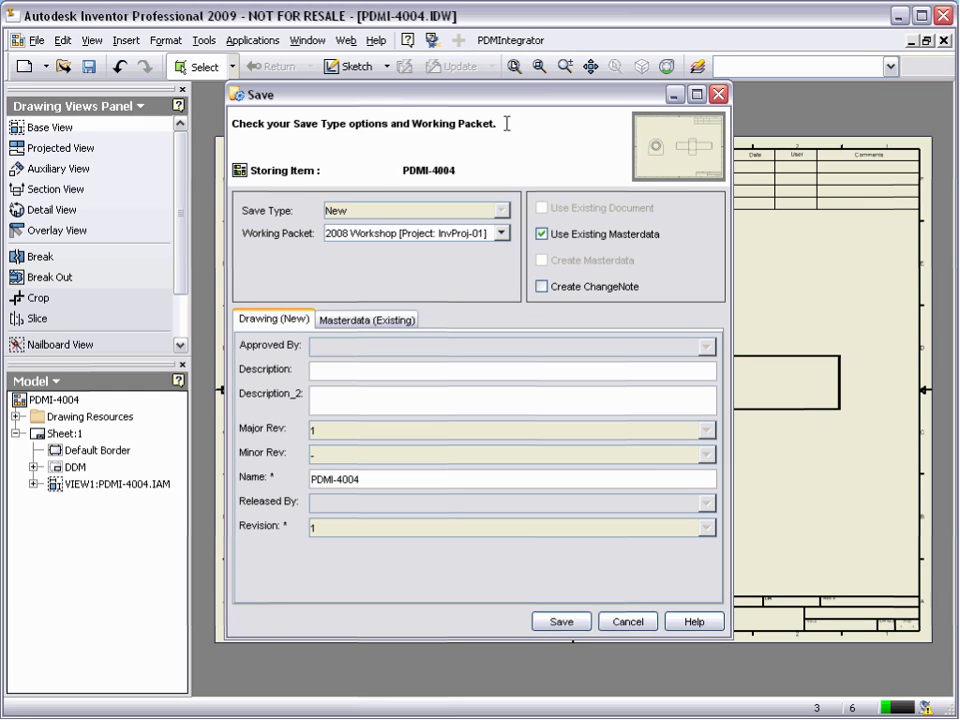
left_click(343, 371)
type("bearing assy")
left_click(372, 322)
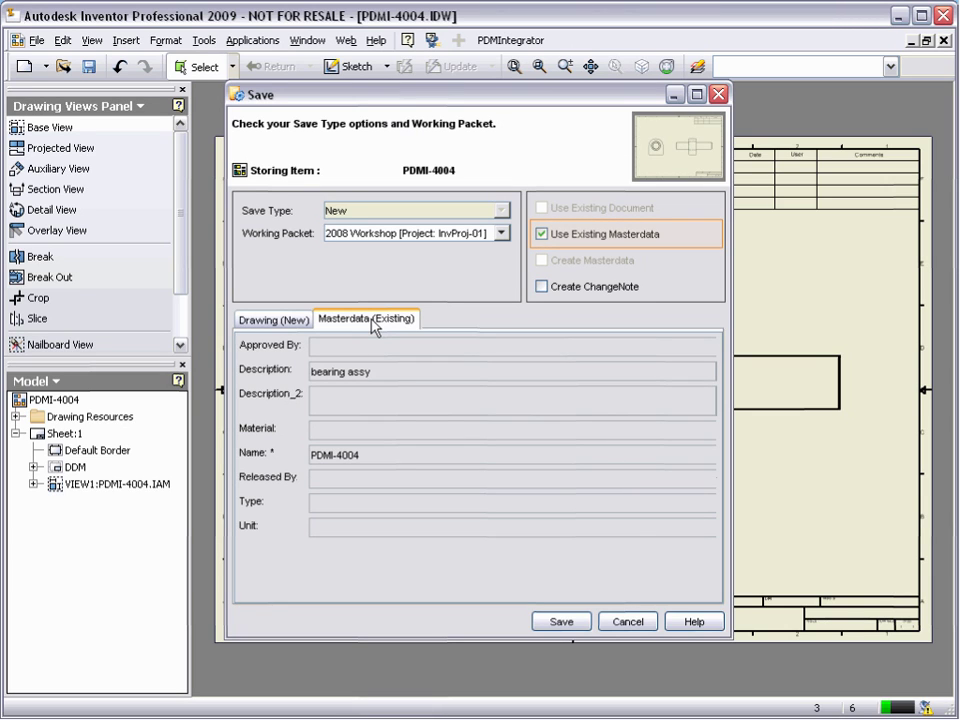
left_click(563, 624)
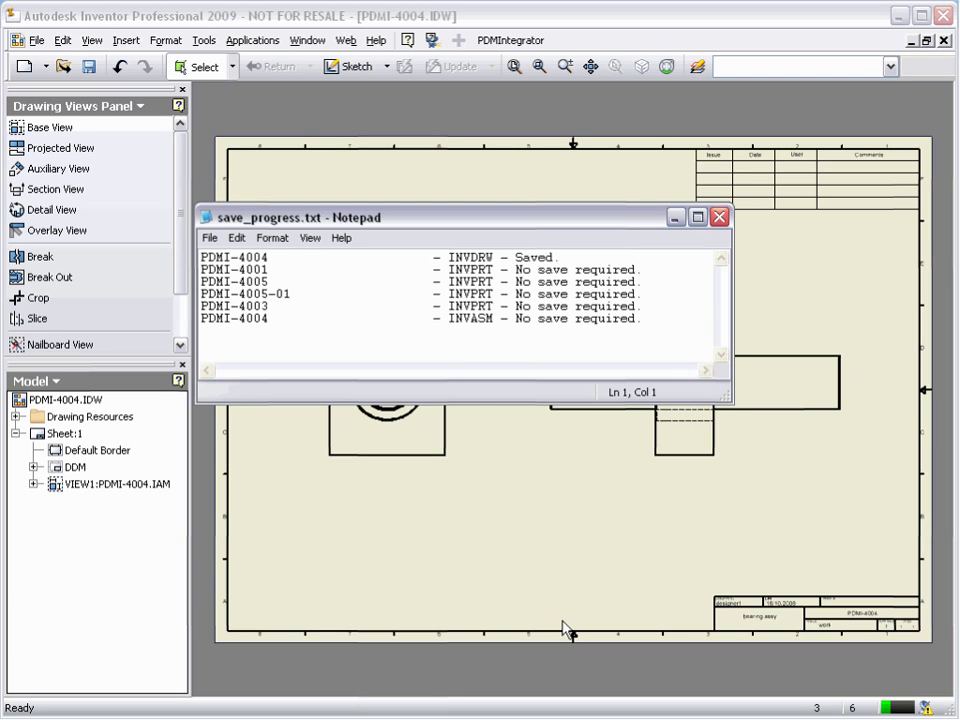
left_click(719, 216)
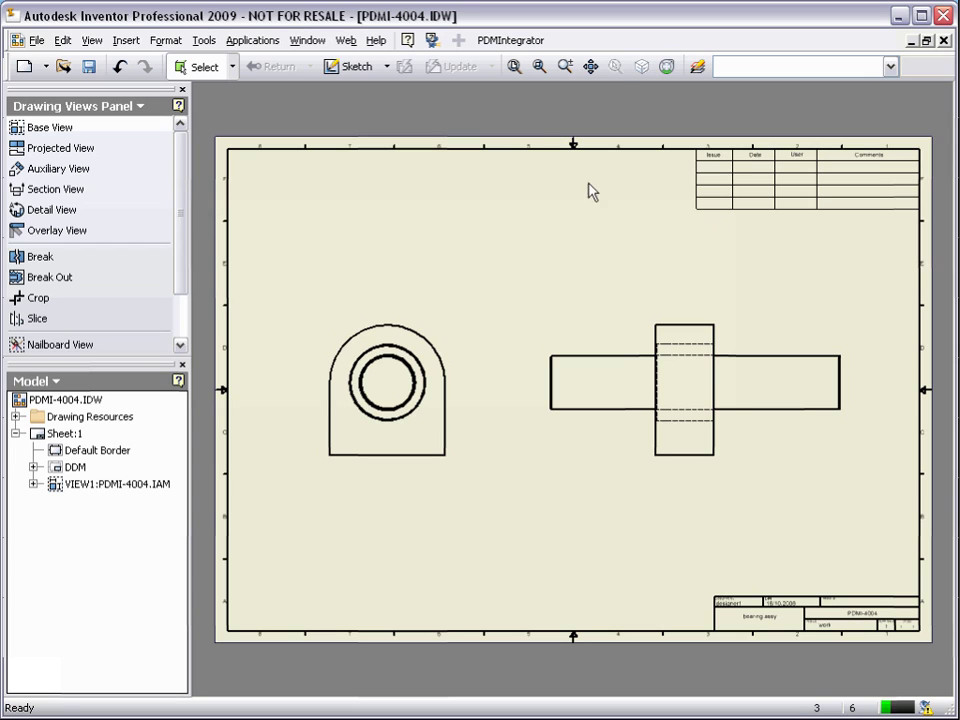
left_click(540, 66)
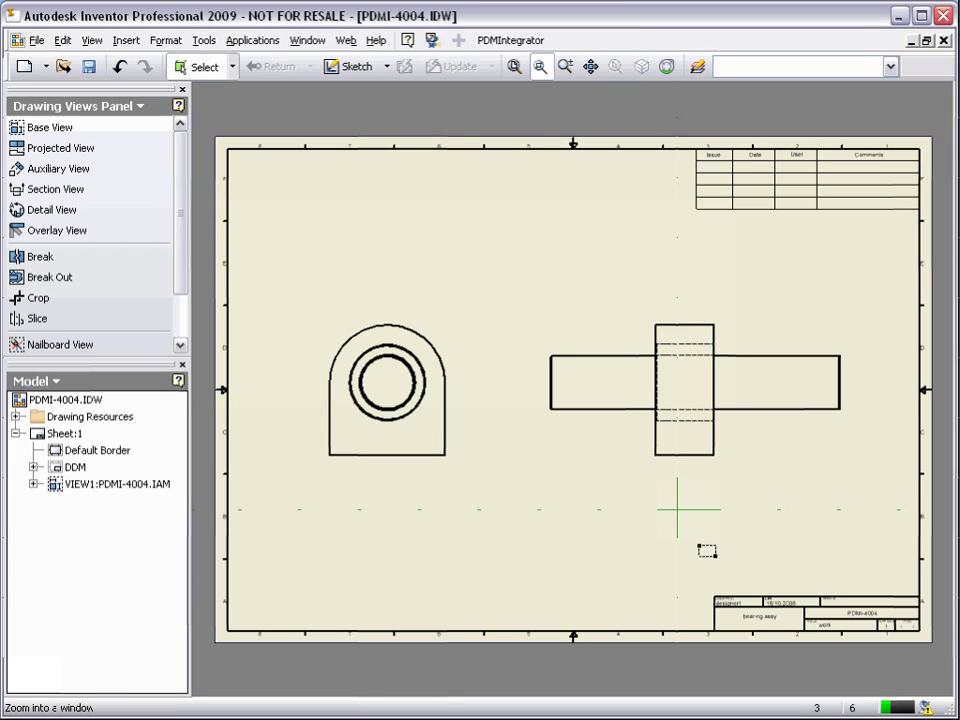
mouse_move(703, 583)
left_mouse_down()
mouse_move(914, 620)
mouse_move(945, 668)
left_mouse_up()
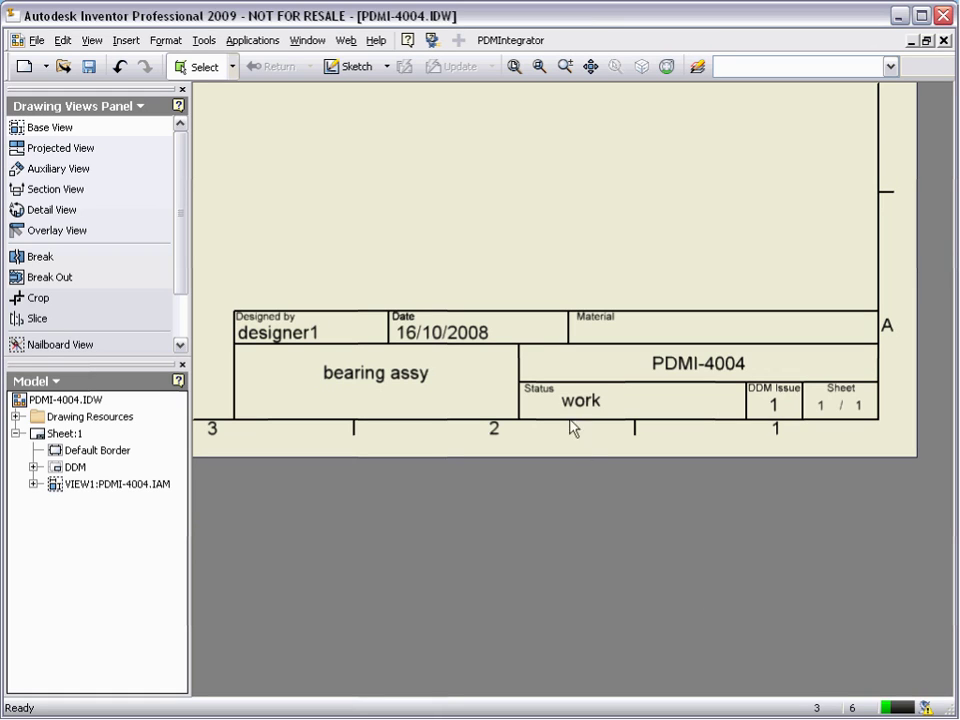
left_click(514, 66)
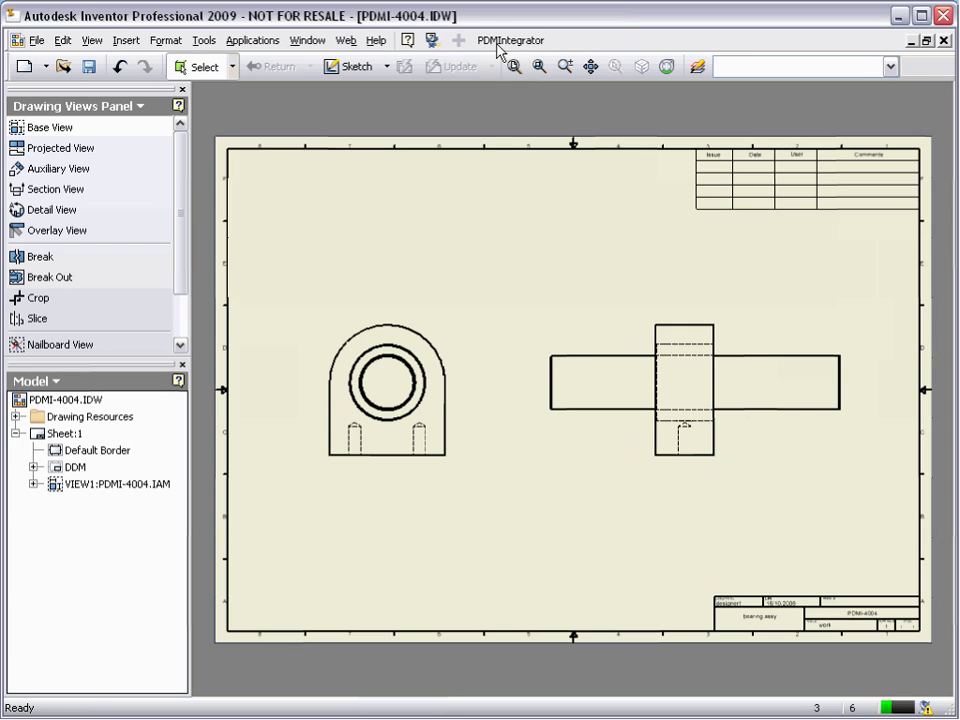
Save a new issue with comment and title '2 x m4 mounting holes added'.
left_click(497, 40)
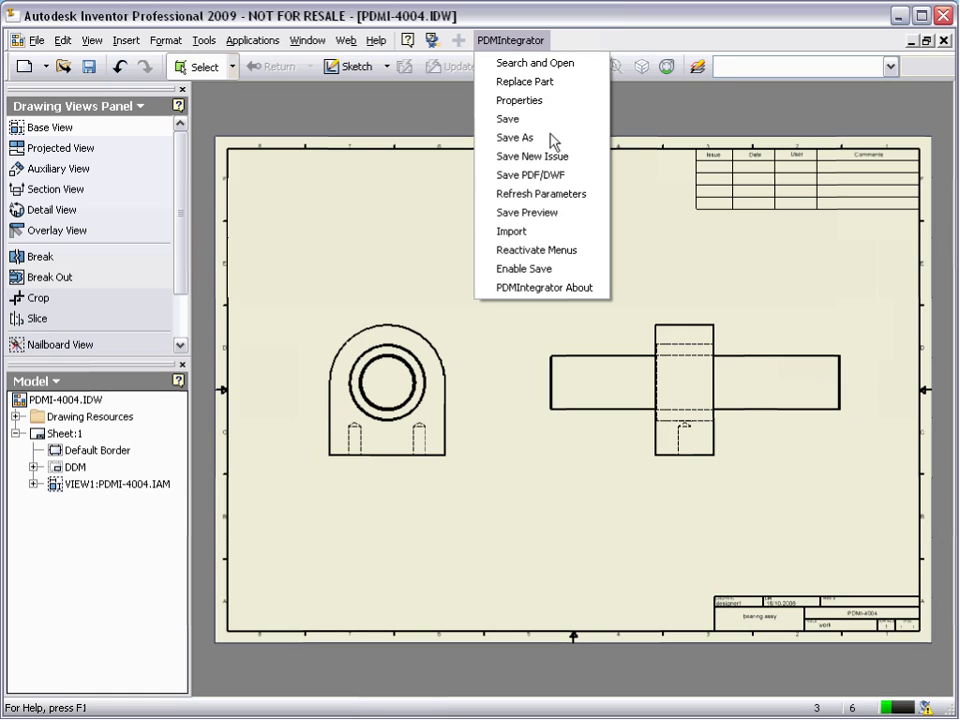
left_click(551, 155)
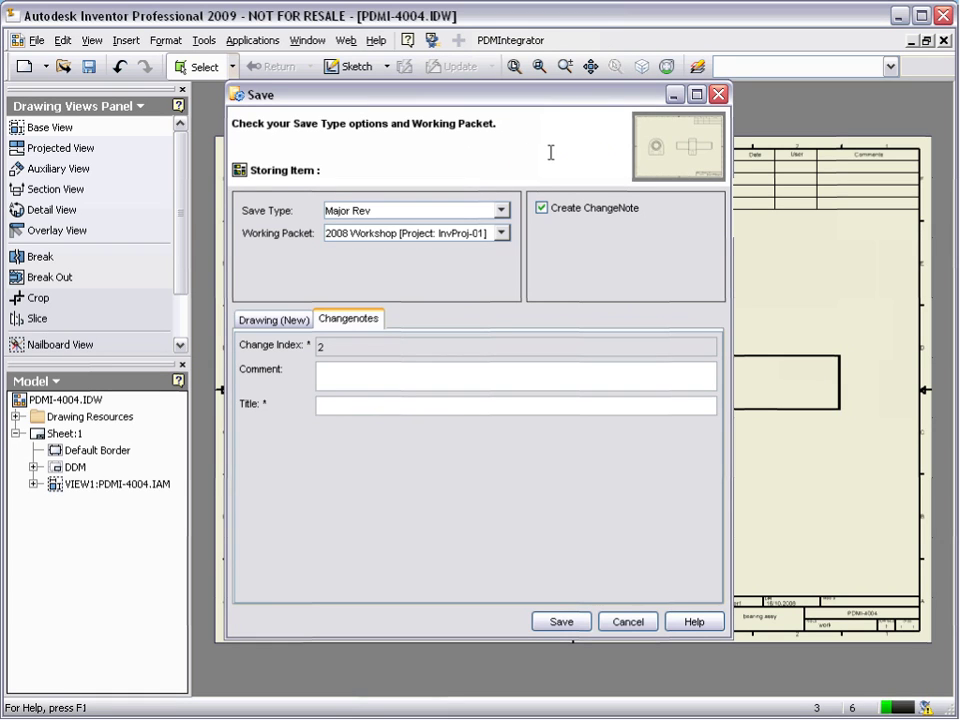
left_click(407, 371)
type("2 x m4 mounting holes added")
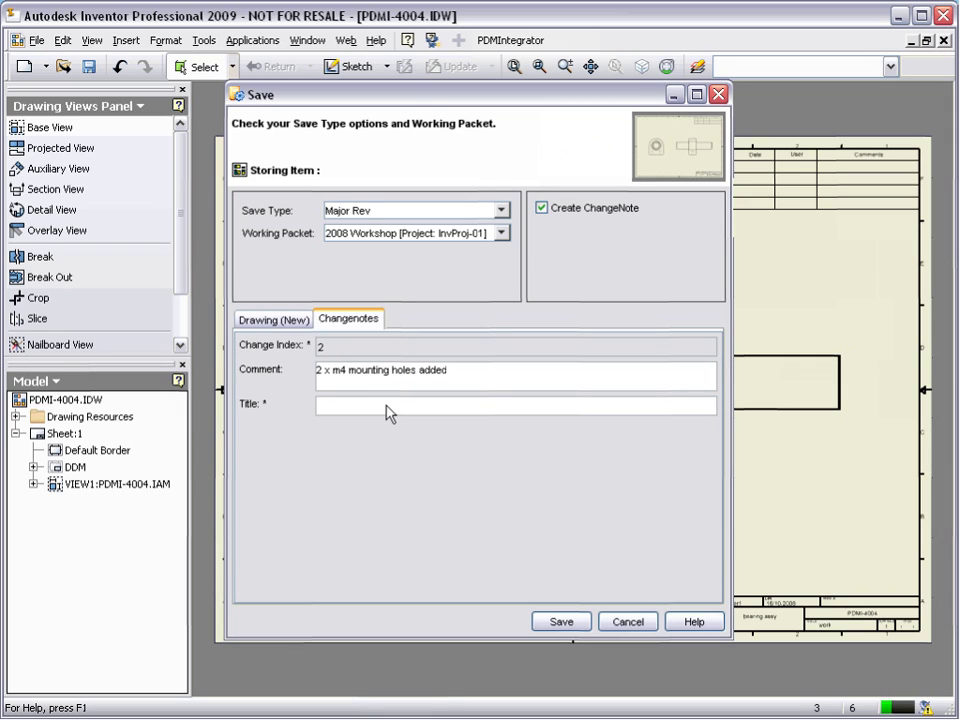
left_click(386, 405)
type("2 x m4 mounting holes added")
left_click(563, 622)
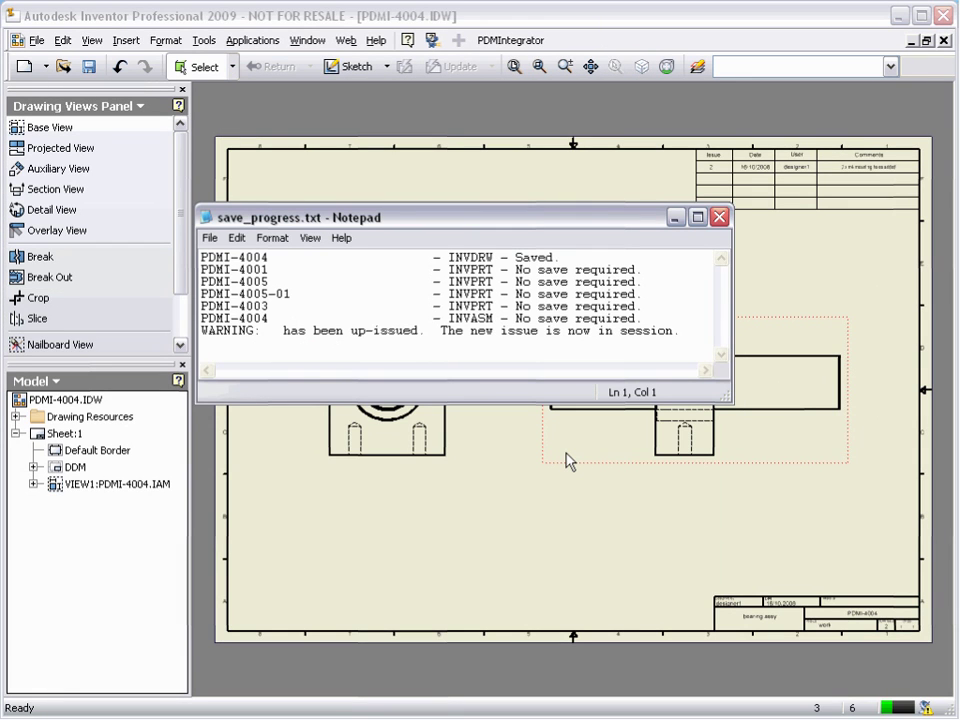
Close the save log and zoom in on the revision table showing issue 2.
left_click(720, 217)
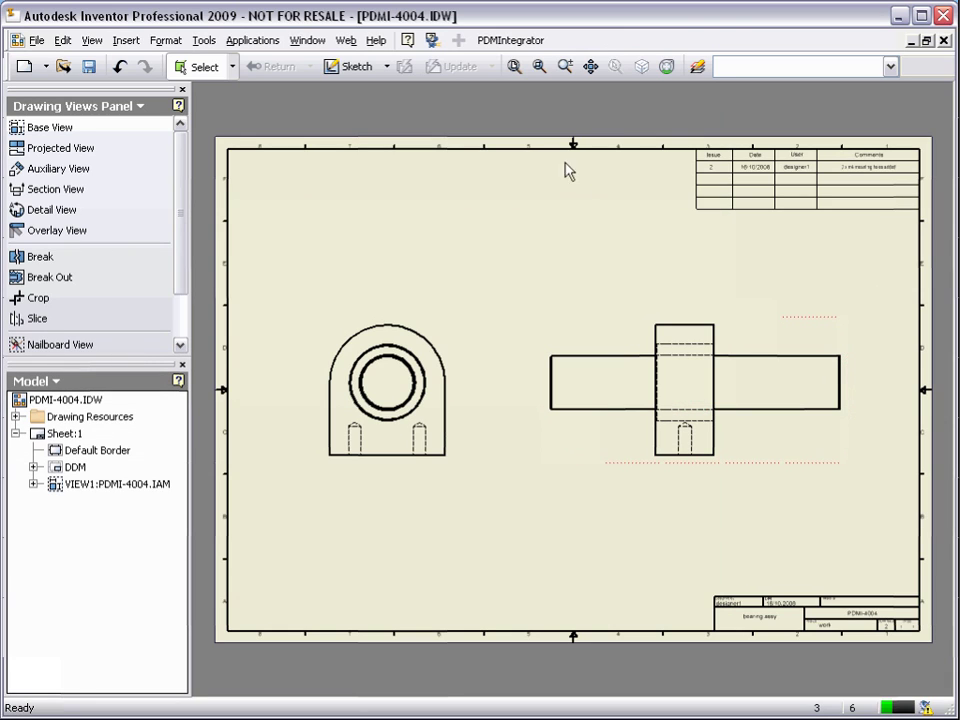
left_click(540, 66)
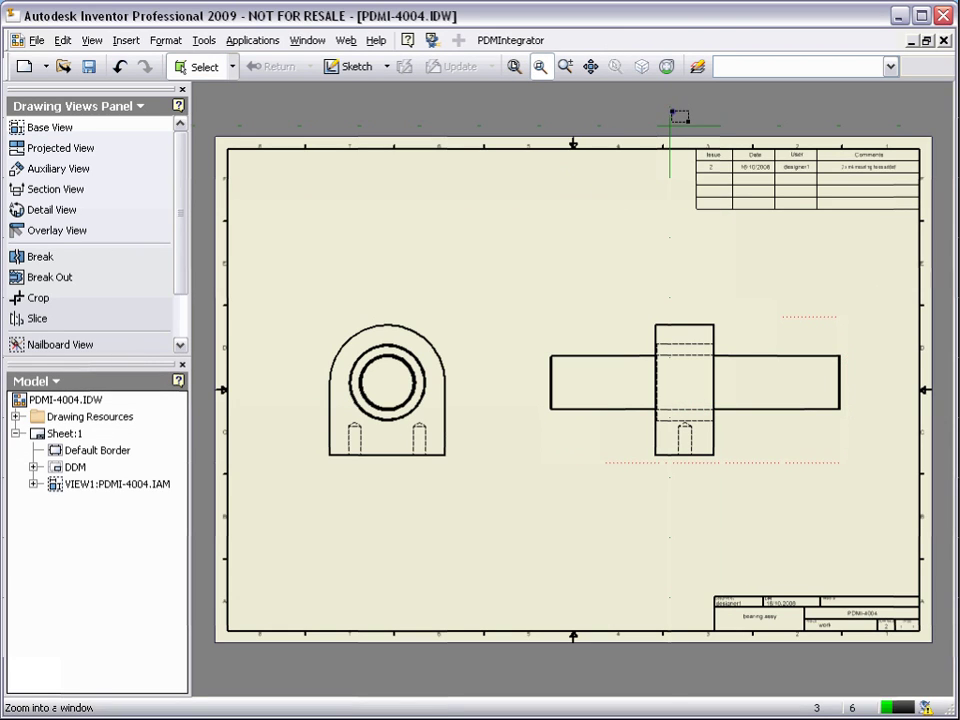
mouse_move(675, 112)
left_mouse_down()
mouse_move(868, 146)
mouse_move(926, 189)
mouse_move(940, 235)
left_mouse_up()
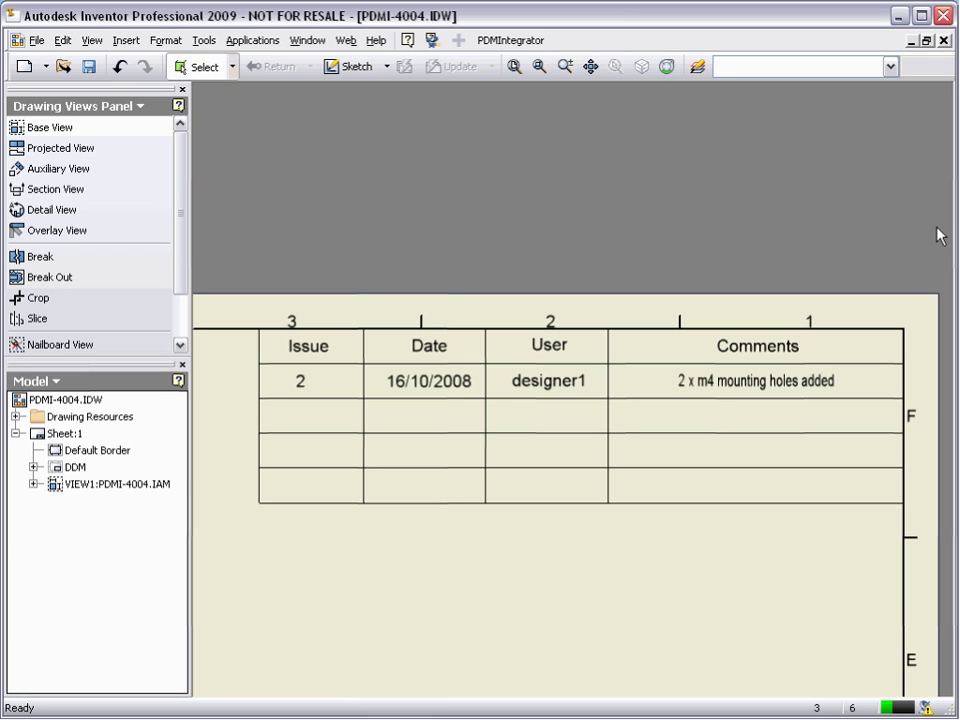
left_click(514, 66)
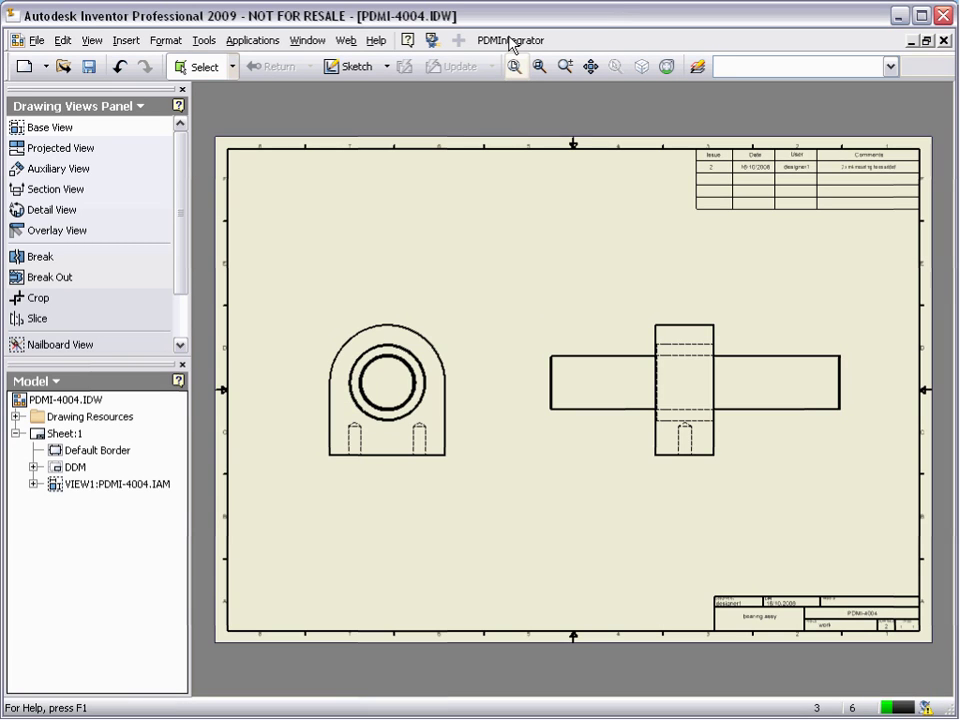
left_click(510, 41)
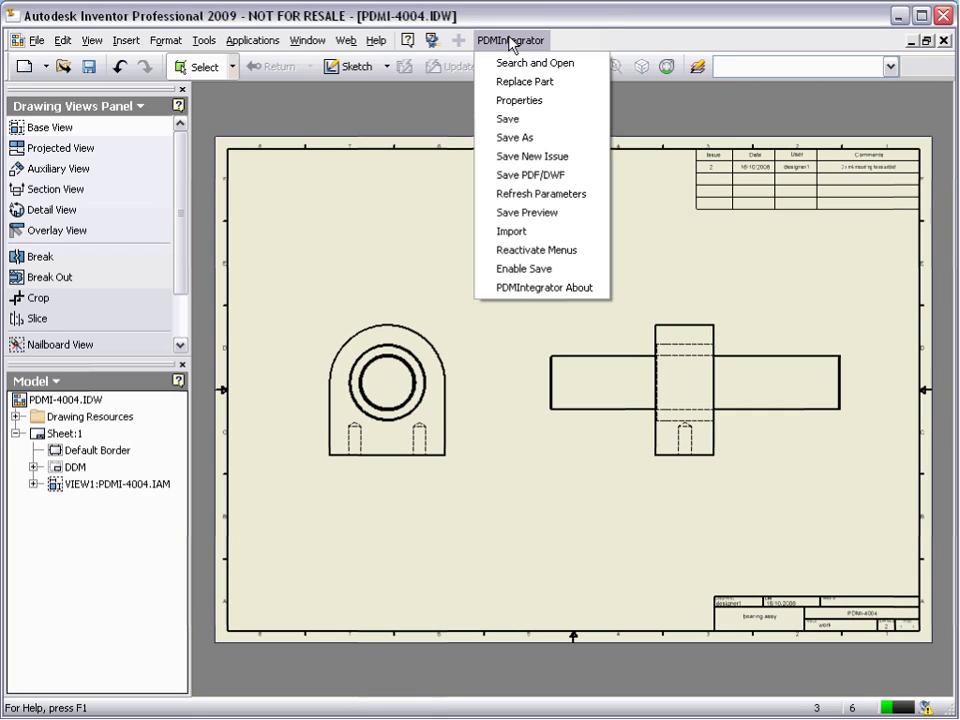
left_click(538, 104)
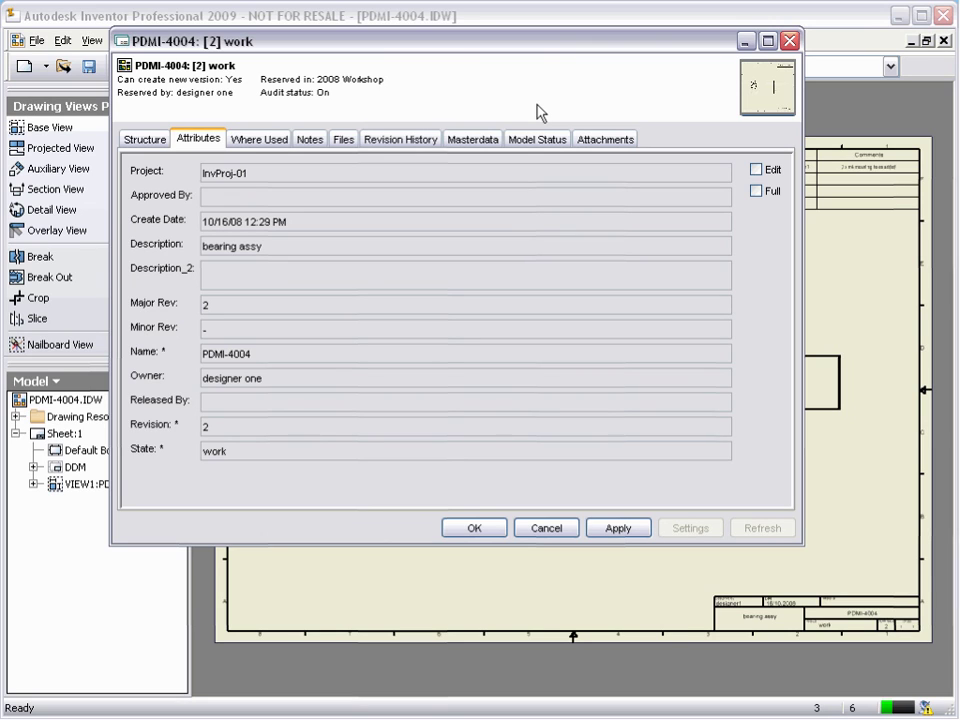
left_click(146, 140)
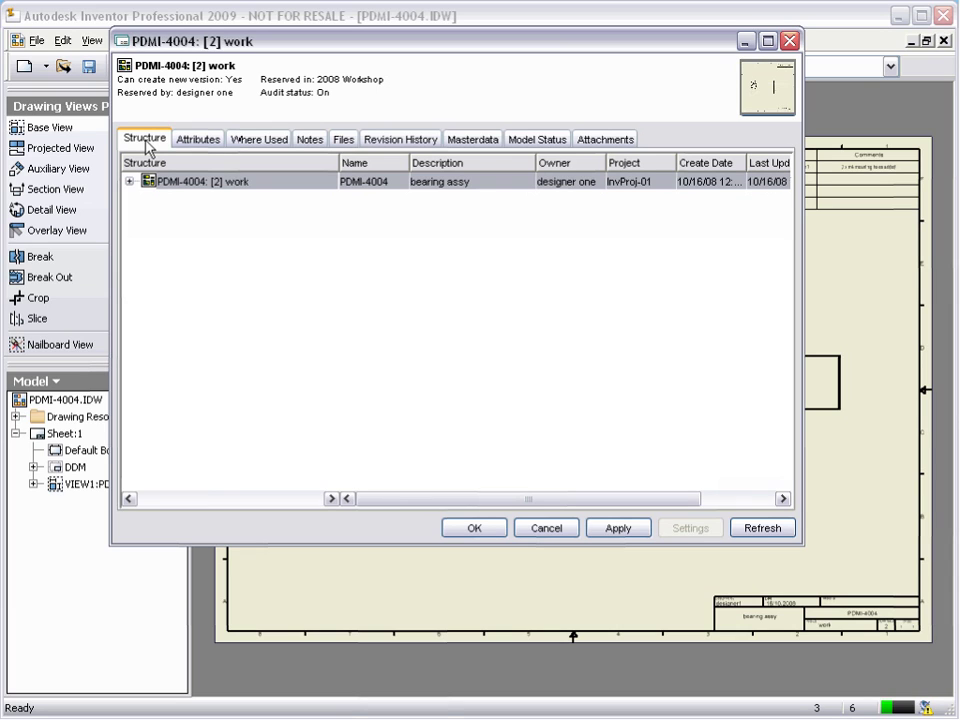
left_click(129, 181)
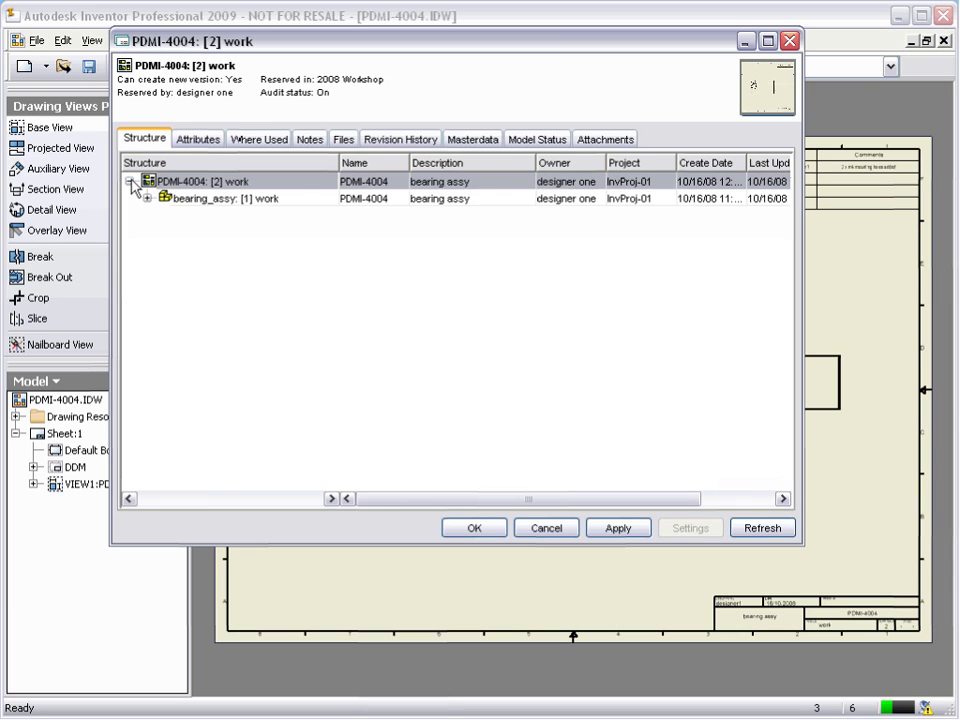
left_click(147, 199)
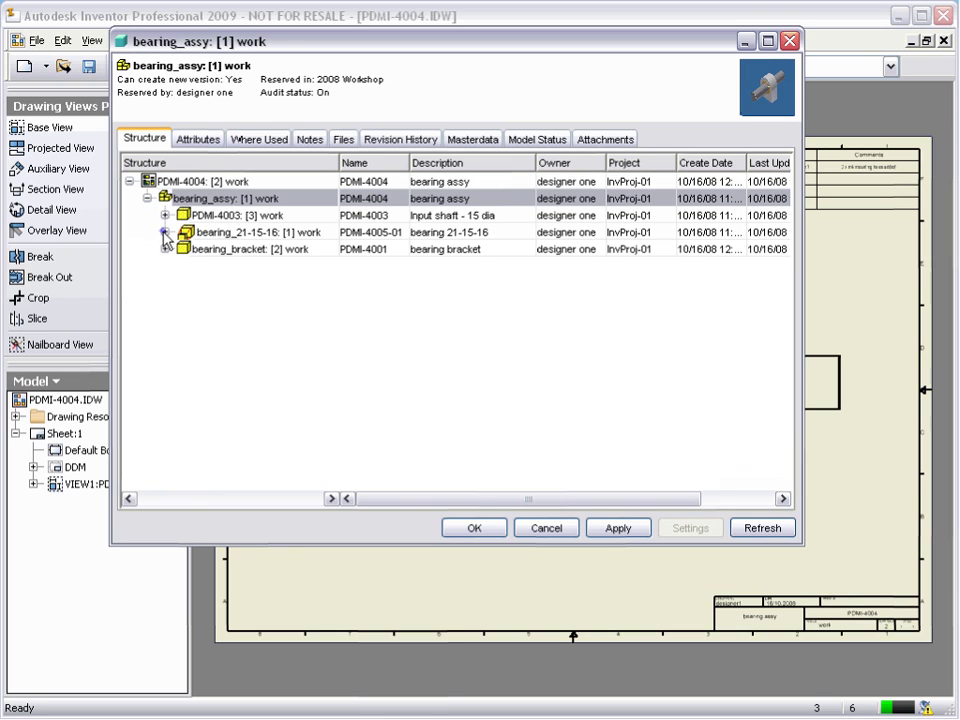
left_click(165, 232)
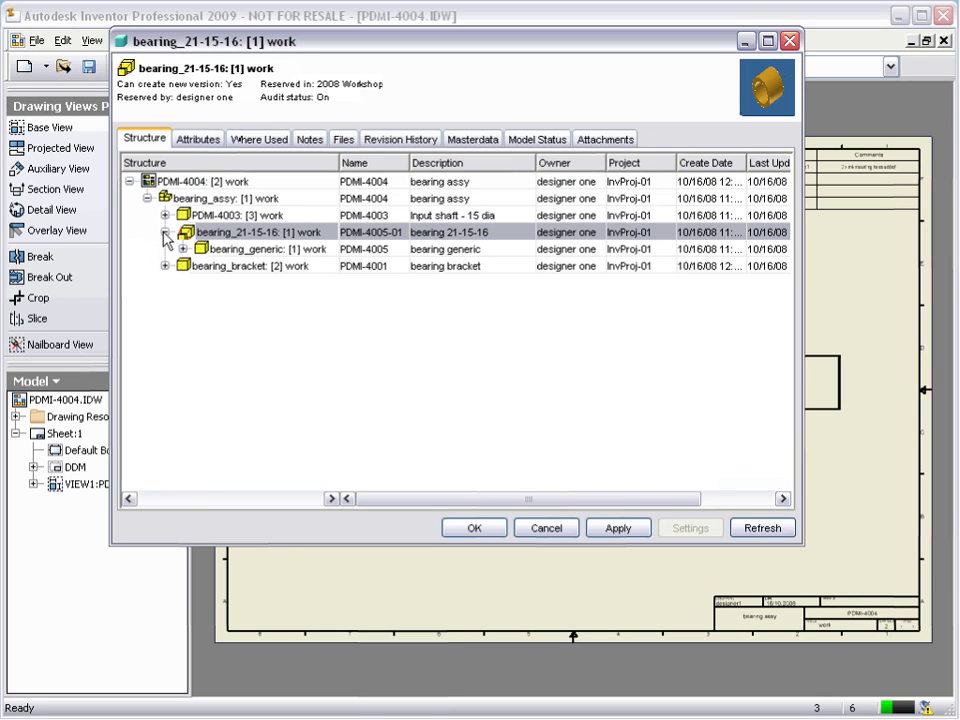
left_click(477, 530)
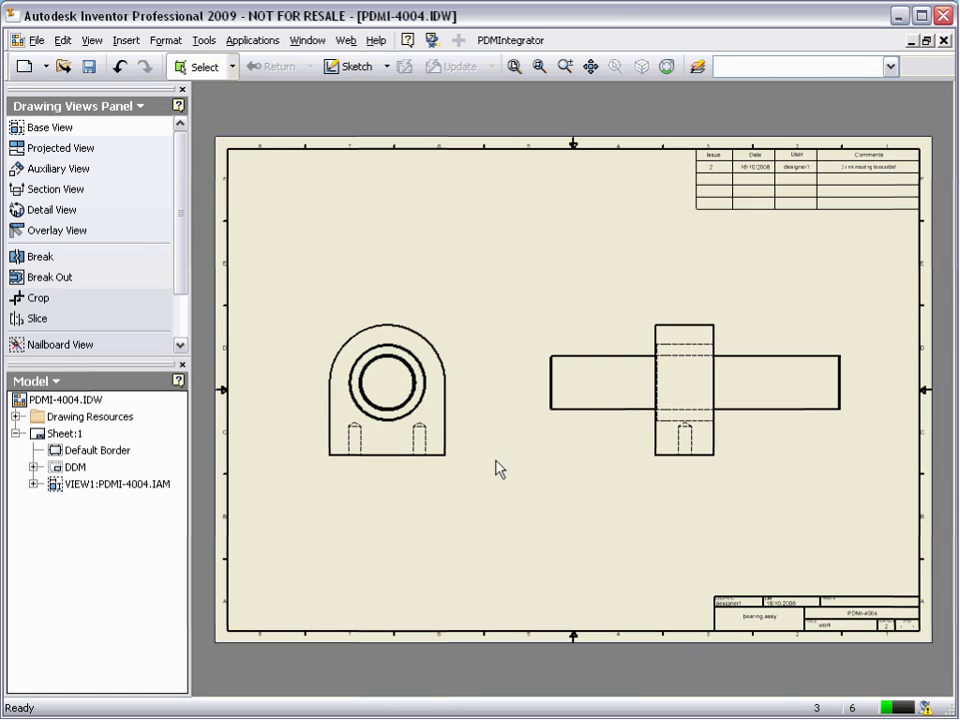
Find shaft PDMI-4003 issue 3 in Model Manager and show its Where Used properties.
left_click(512, 40)
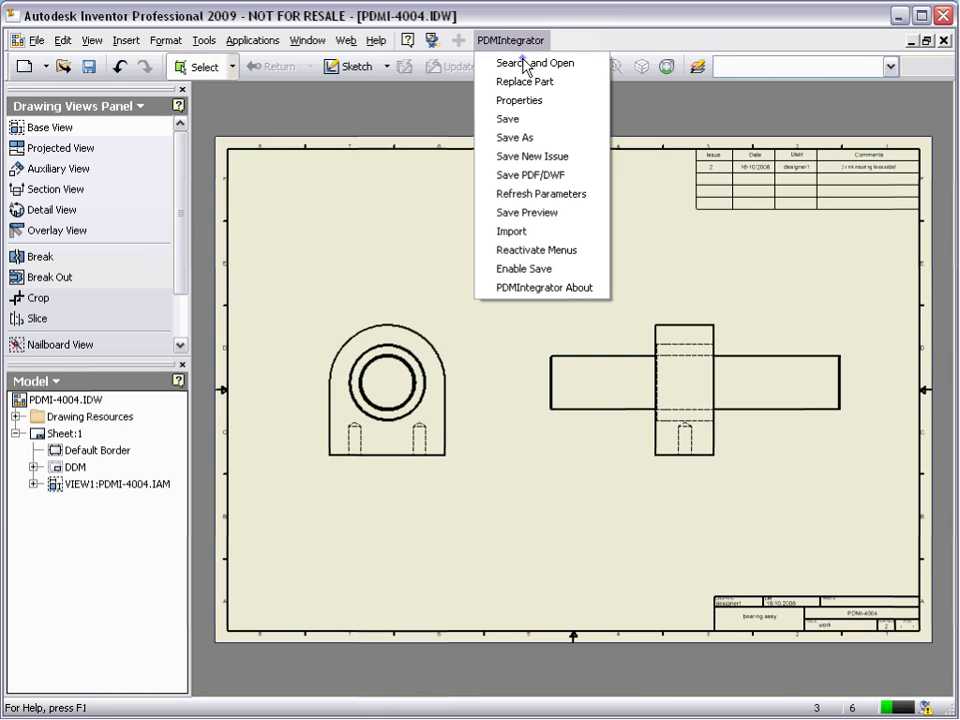
left_click(525, 63)
right_click(252, 162)
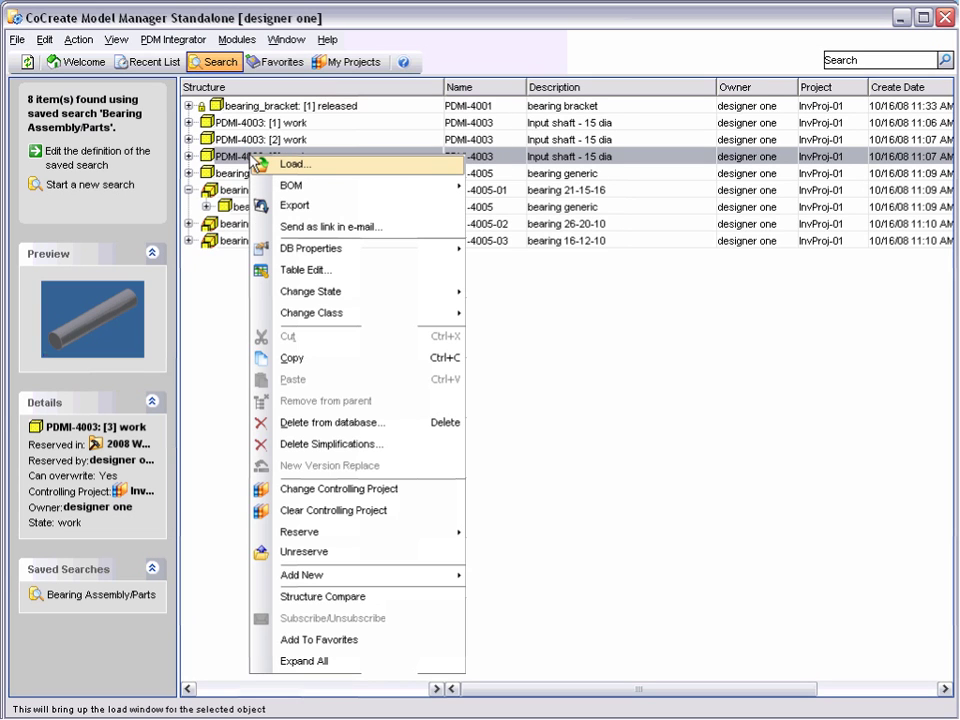
mouse_move(376, 252)
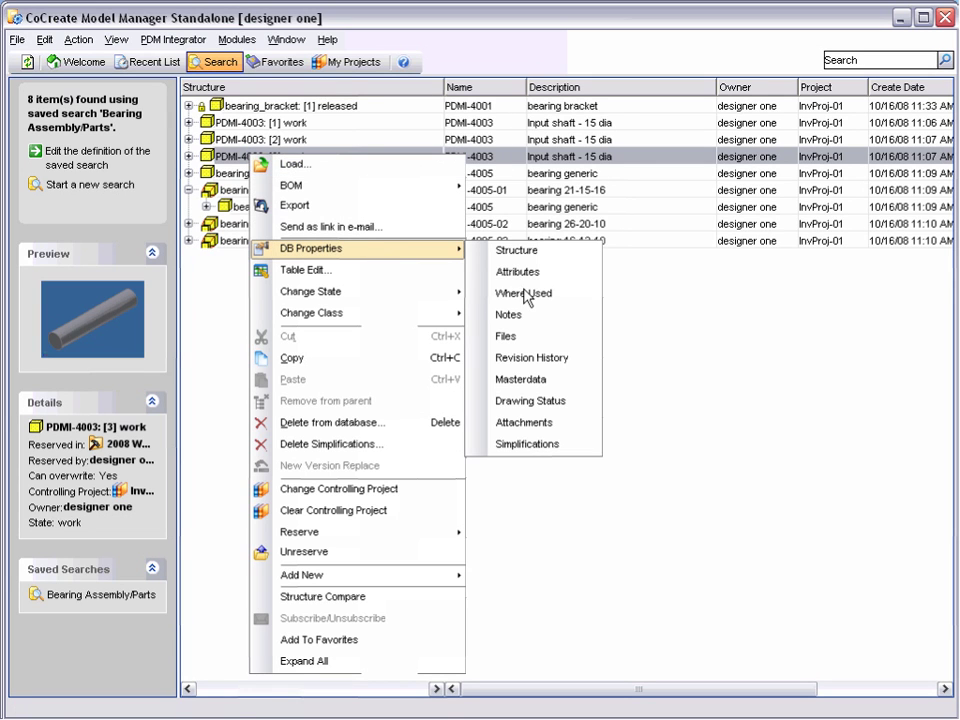
left_click(507, 293)
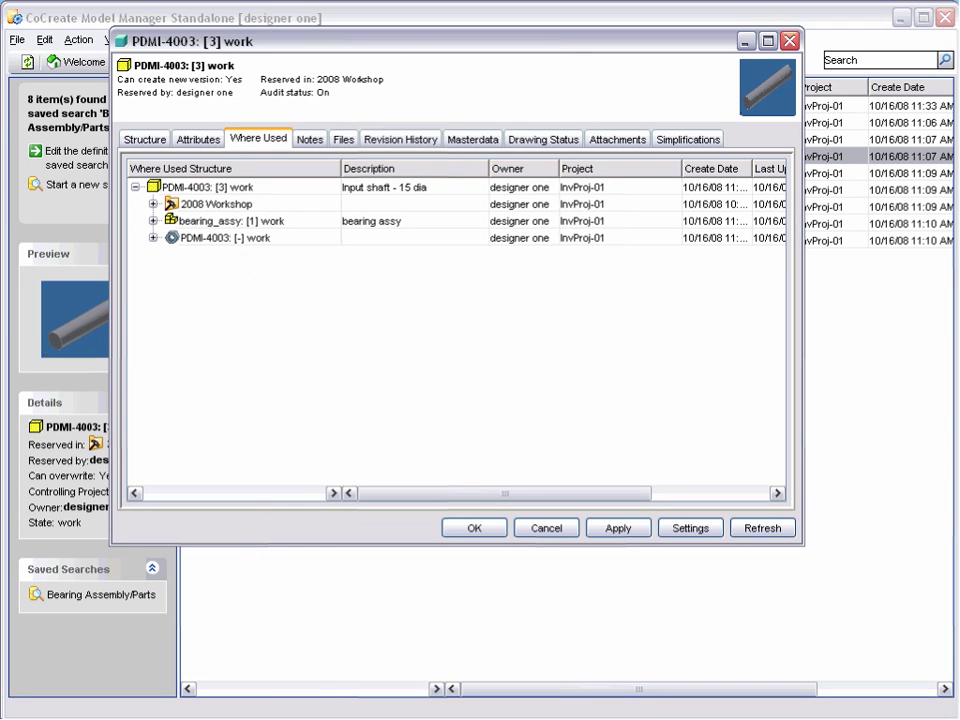